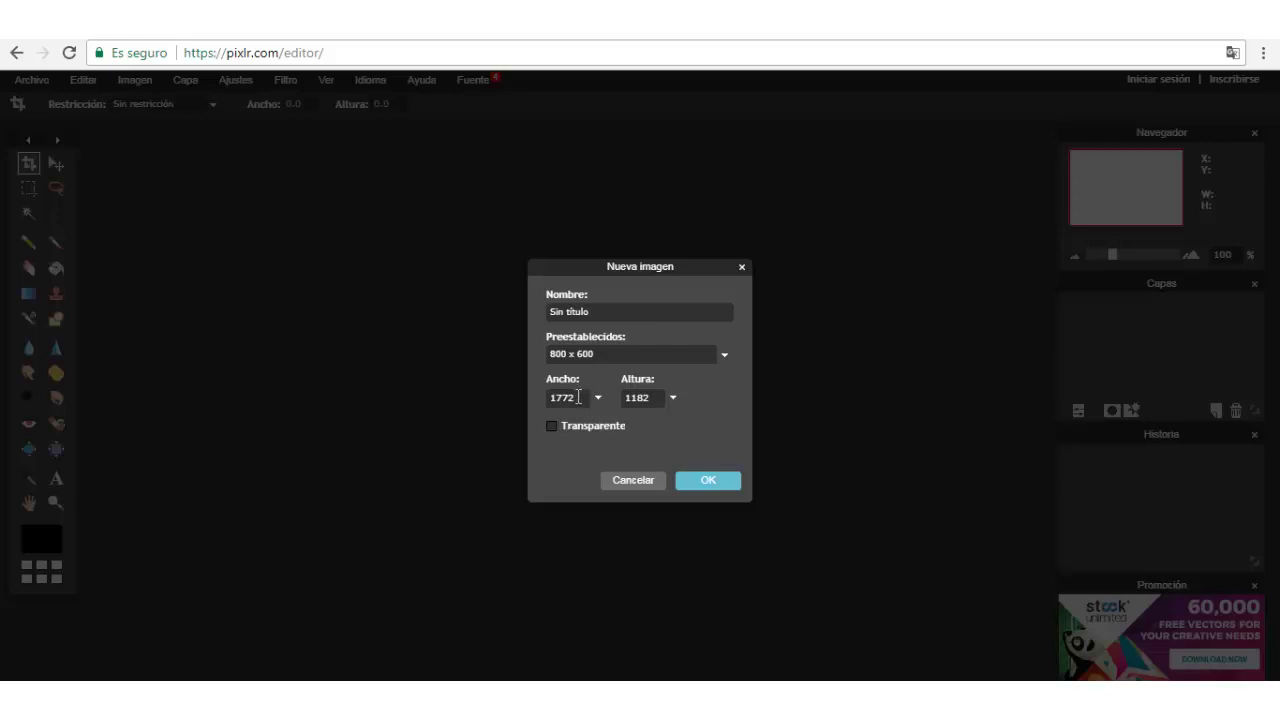
- Set the new image's height to 2000 and switch to the Windows calculator
drag(578, 397, 534, 400)
click(653, 397)
key(alt+Tab)
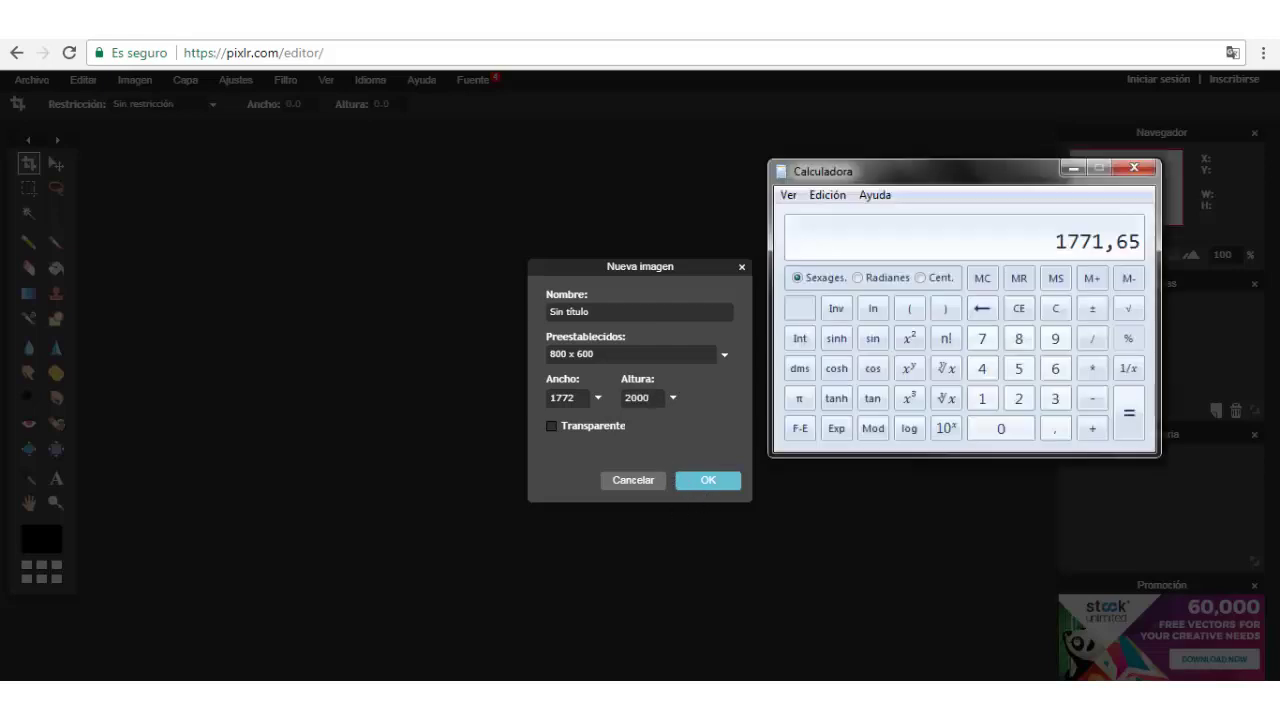
- Calculate 2000 × 1.5 to work out the image width
click(1022, 400)
click(1008, 430)
click(1008, 430)
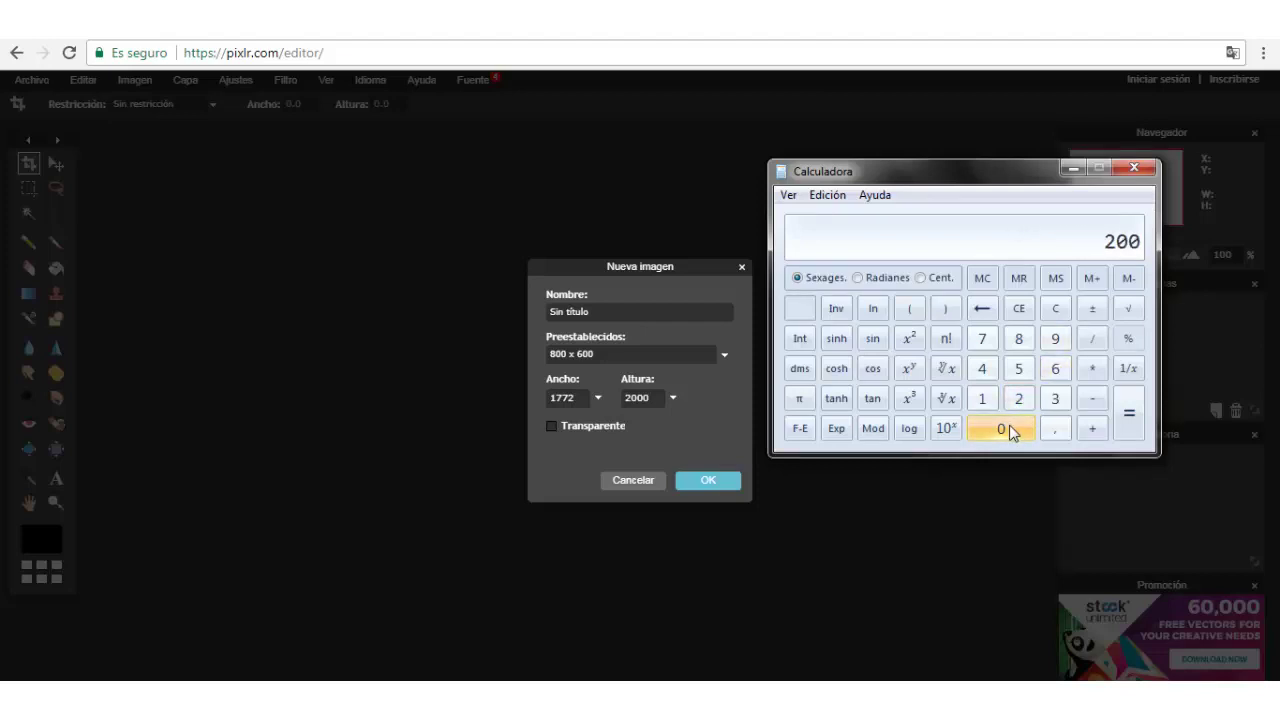
click(1006, 430)
click(1093, 370)
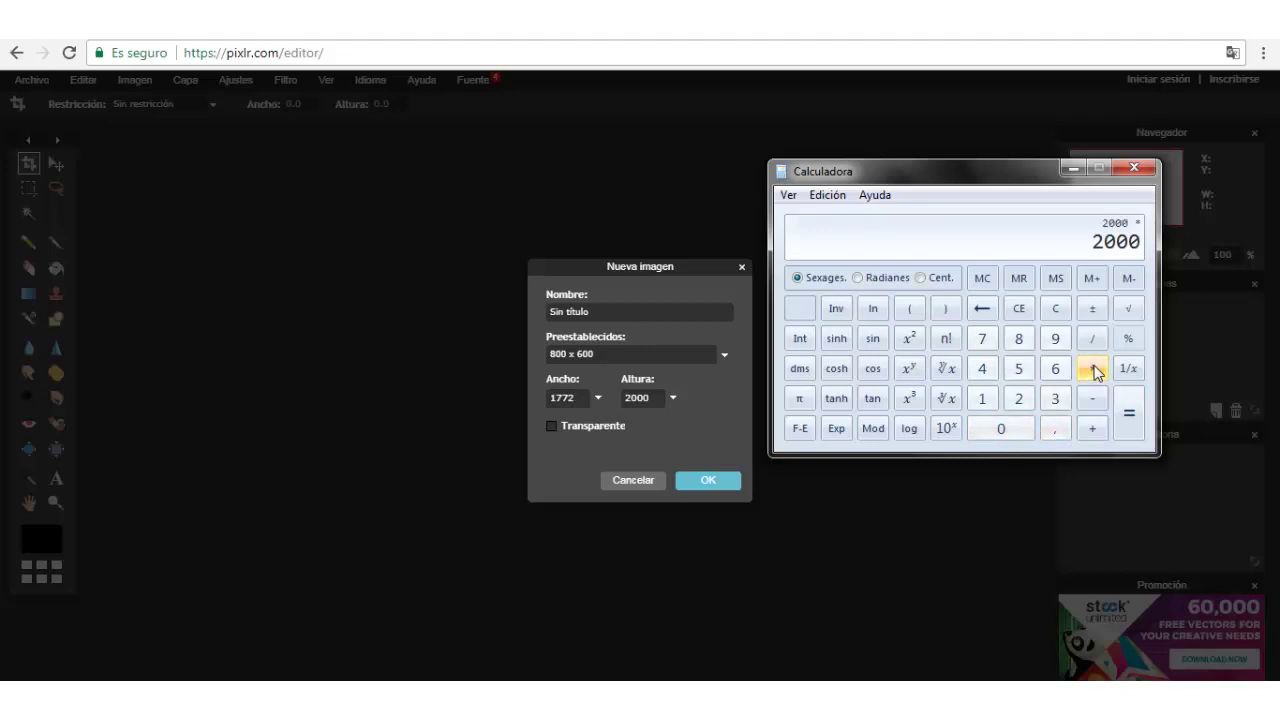
click(984, 399)
click(1063, 435)
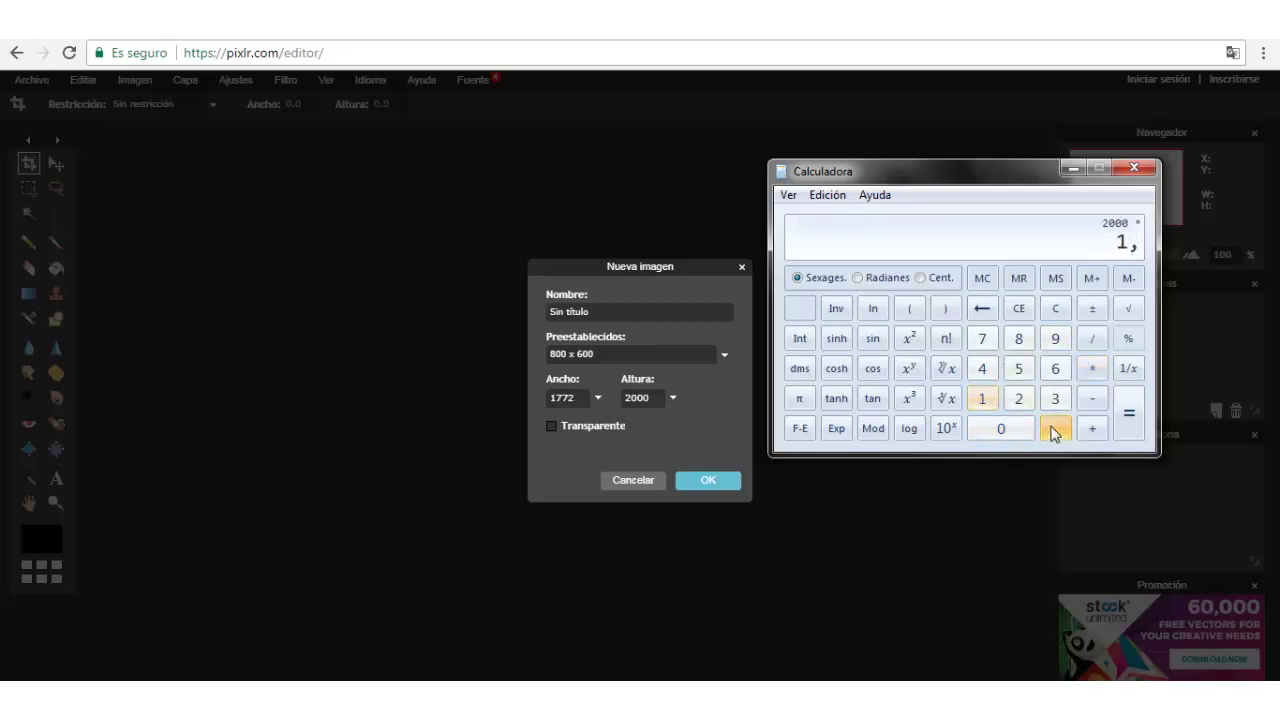
click(1023, 371)
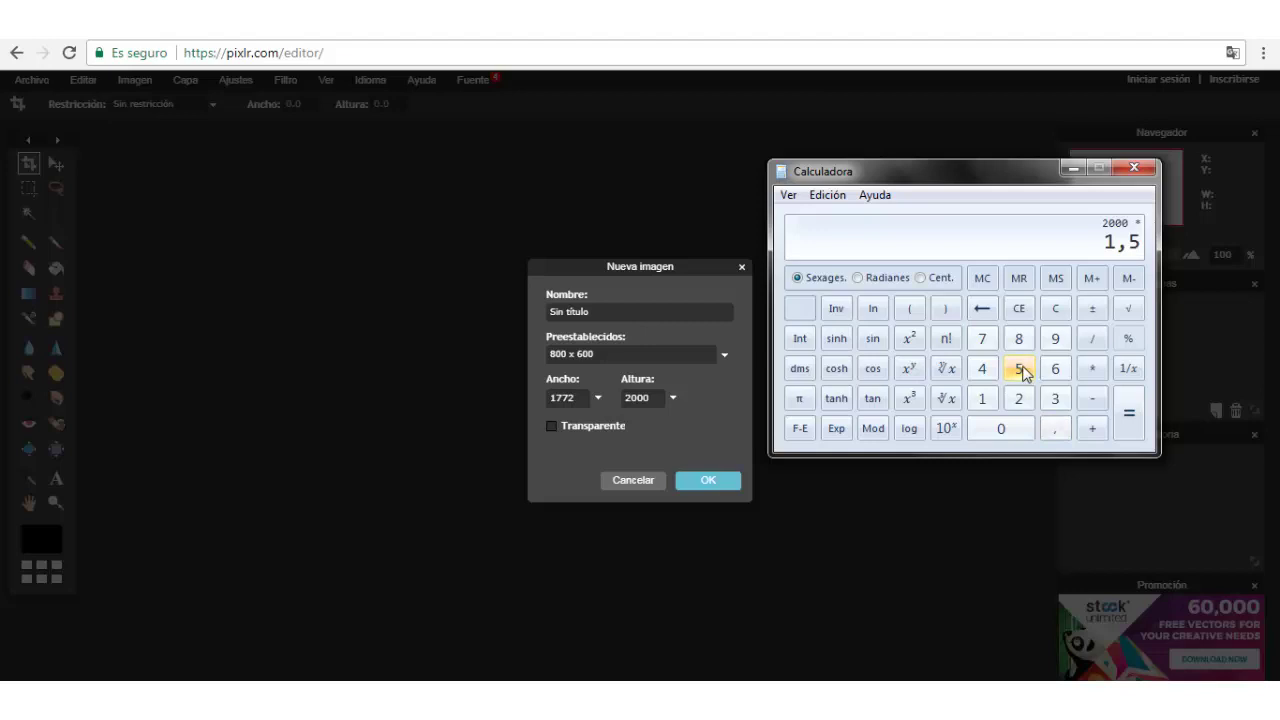
click(1129, 415)
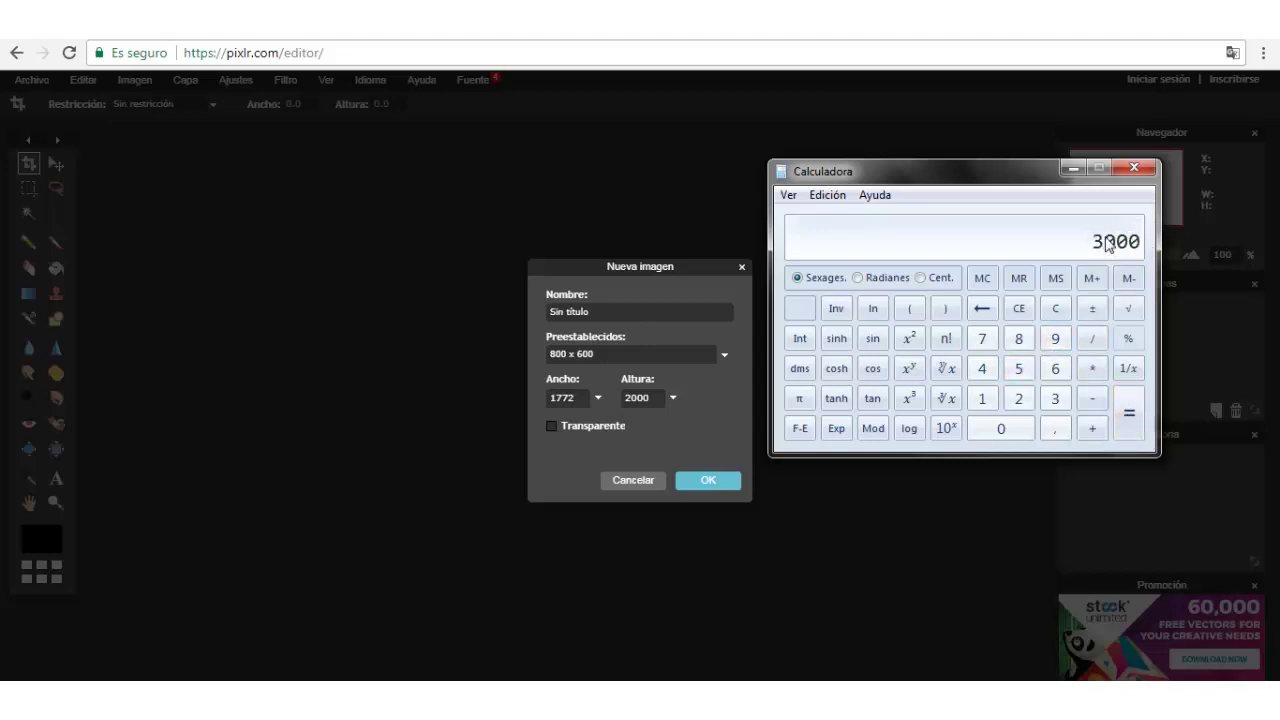
- Set the new image's width to 3000, name it "Base fotos 3000x2000" and create it
click(1070, 168)
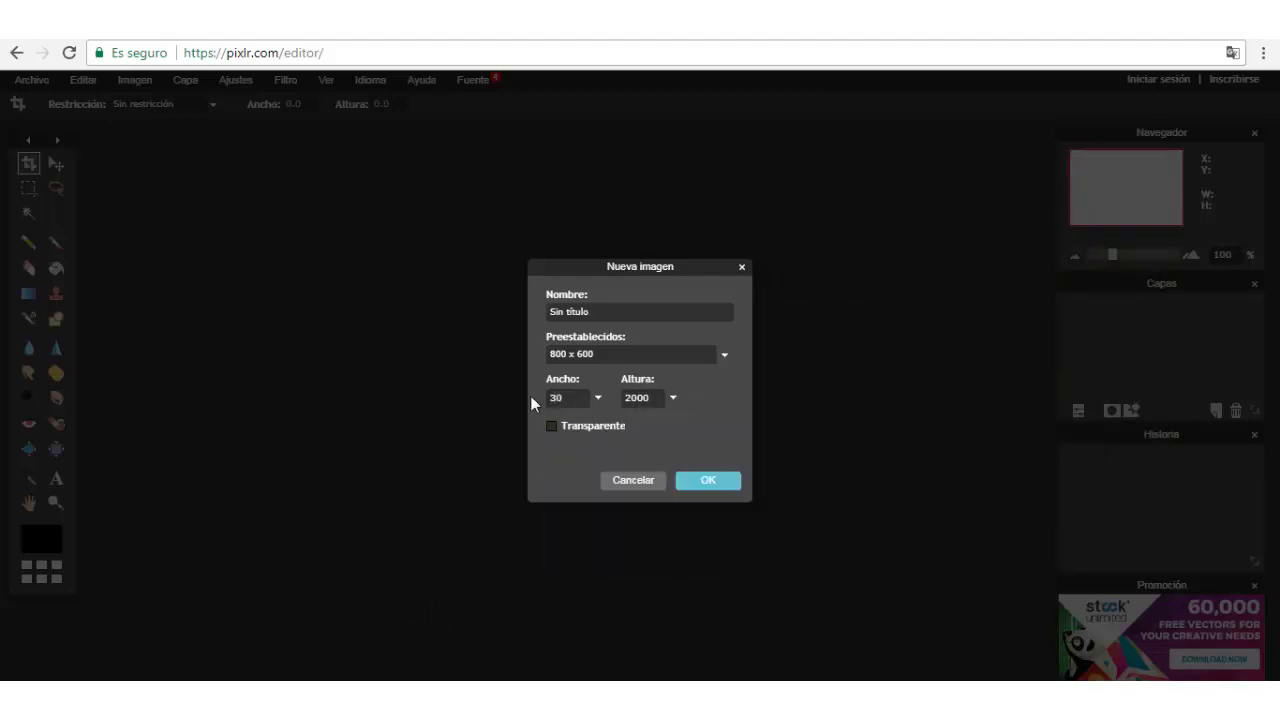
text(00)
drag(594, 312, 526, 321)
text(Base fotos 3000x2000)
click(695, 480)
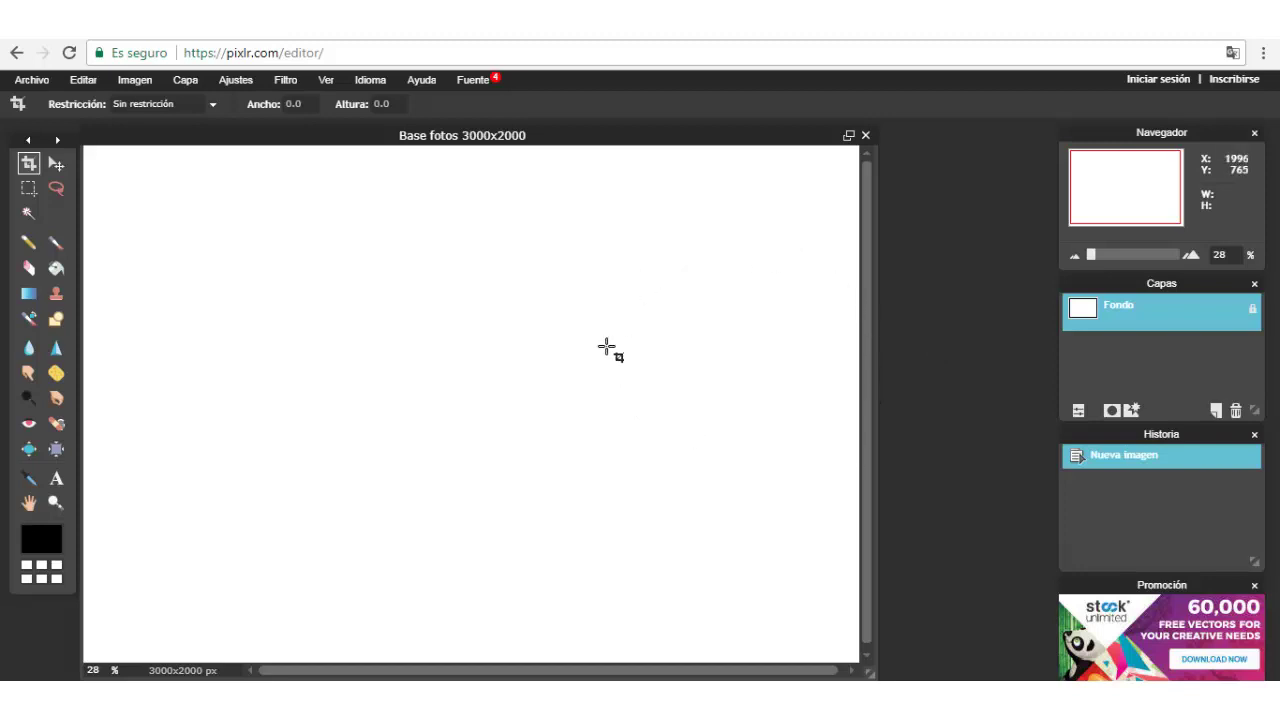
- Zoom out to 24% and resize the image window to leave a margin around the whole canvas
scroll(606, 366, up, 1)
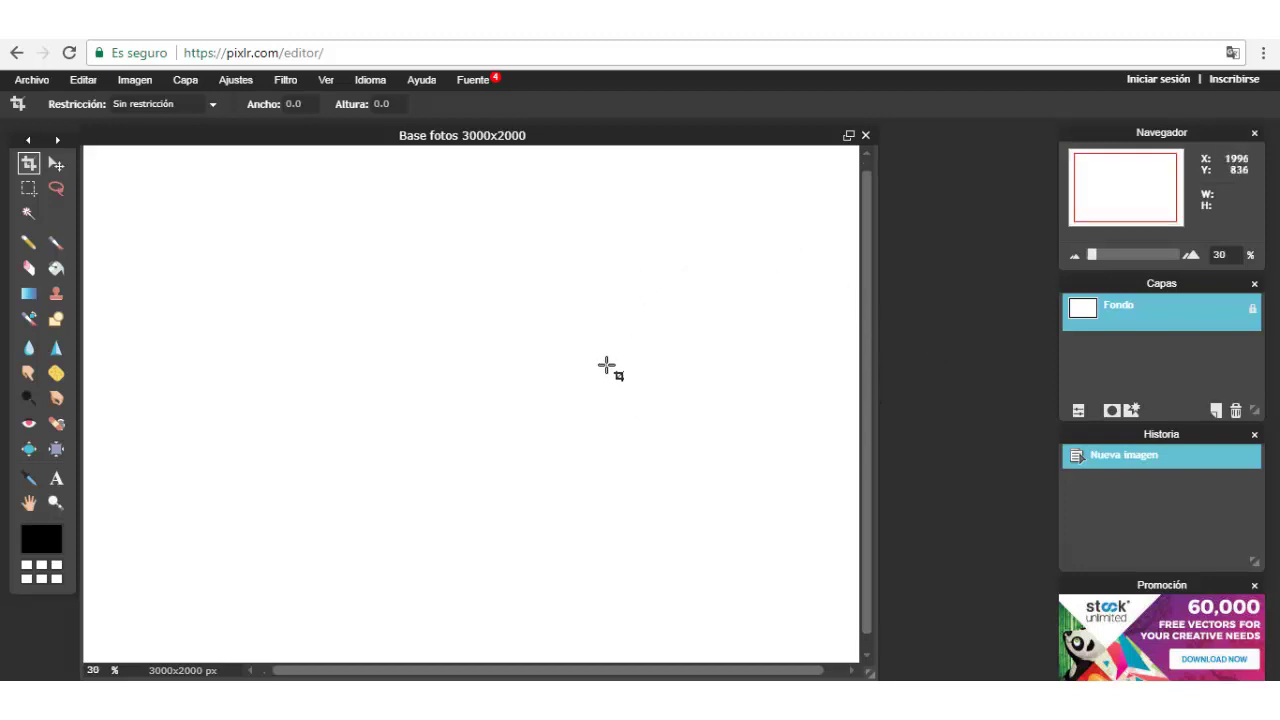
scroll(606, 366, down, 2)
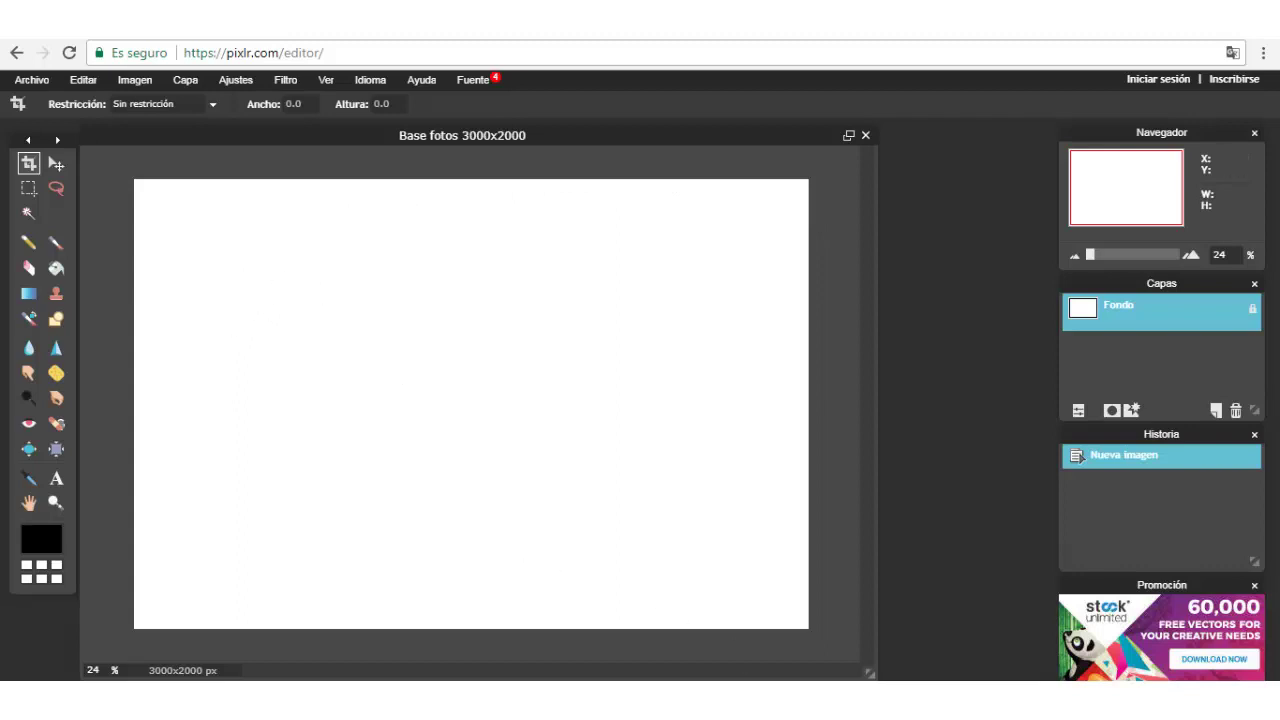
drag(868, 674, 868, 645)
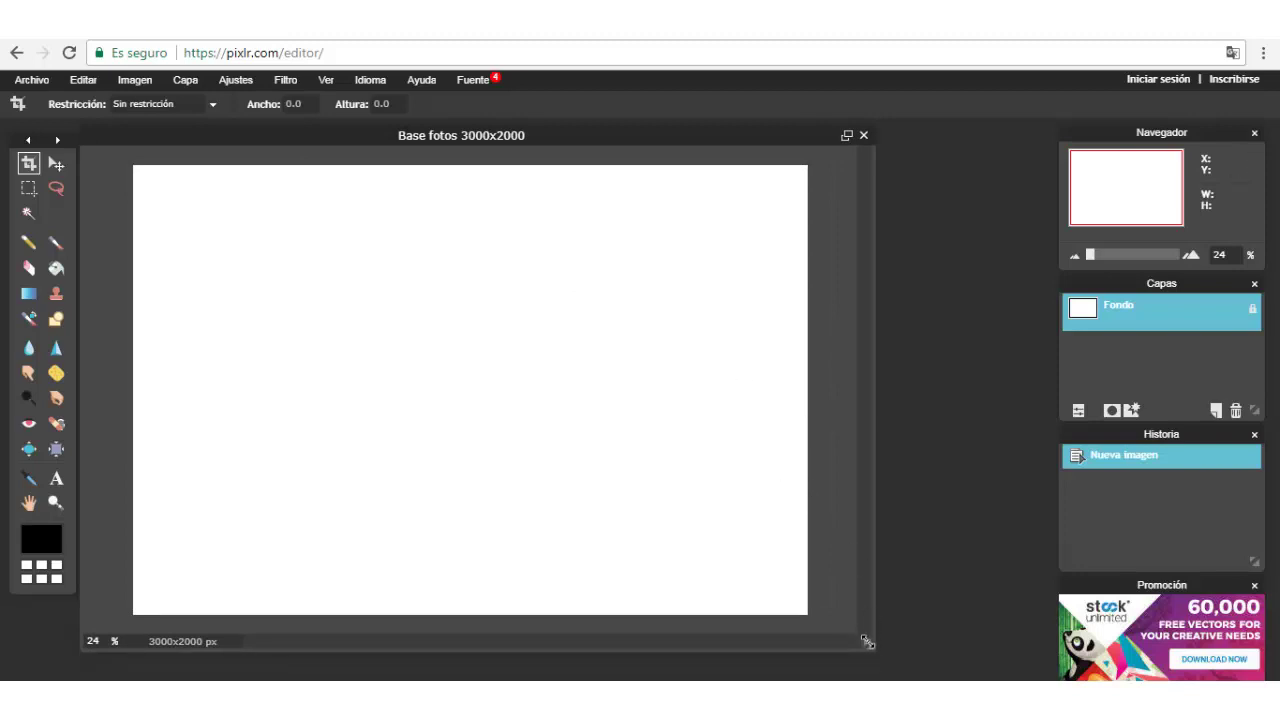
mouse_move(866, 641)
mouse_down()
mouse_move(829, 603)
mouse_move(882, 648)
mouse_up()
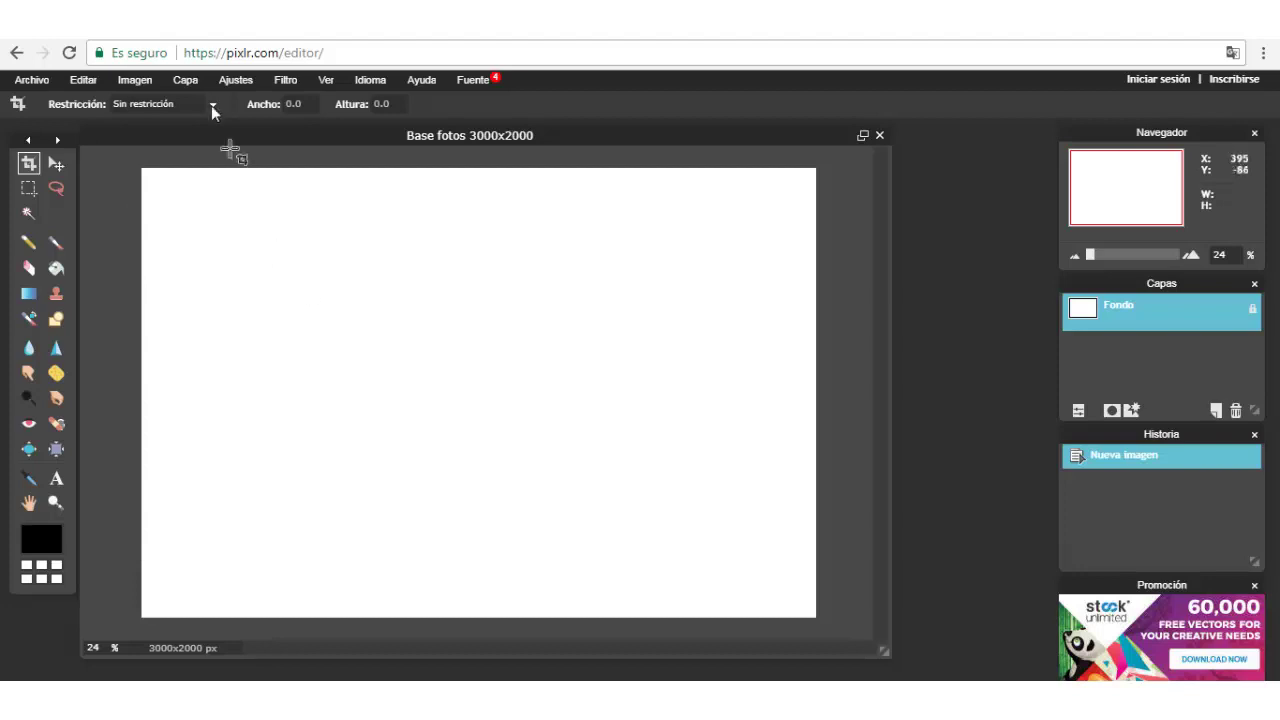
- Open the photo IMG_20170926_120249 from the desktop's Fotos folder as a new layer
click(188, 84)
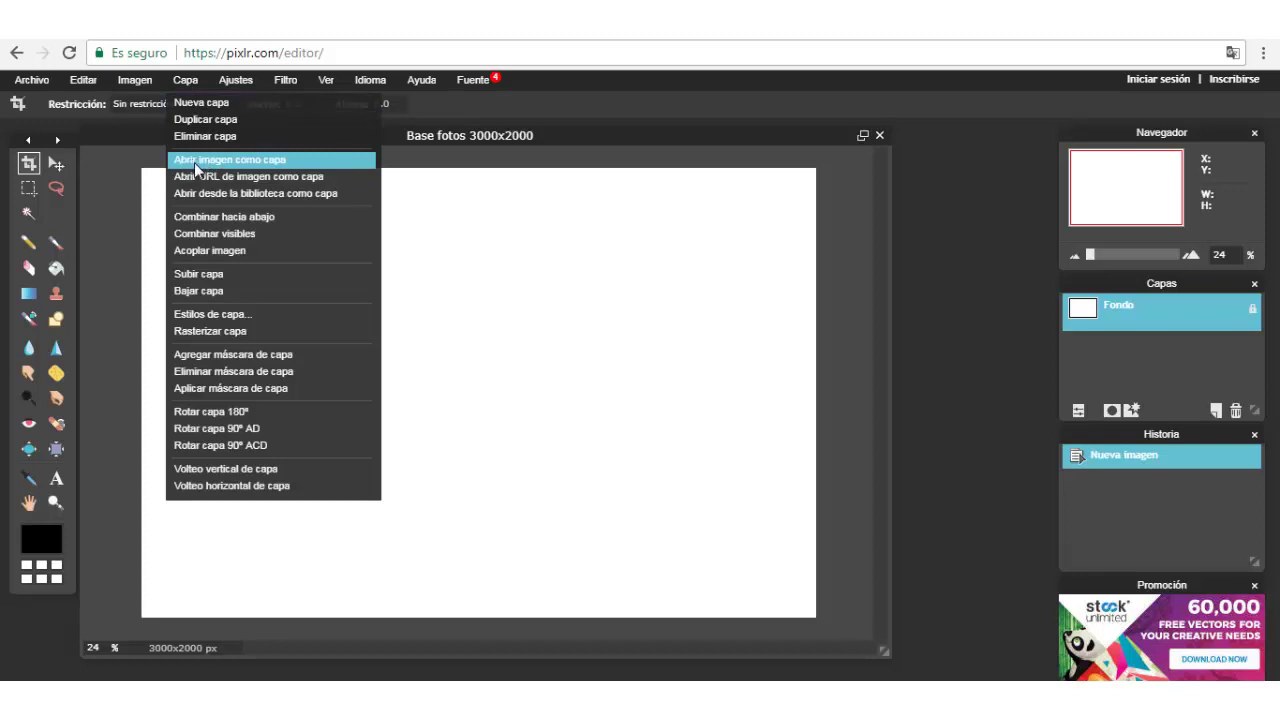
click(275, 162)
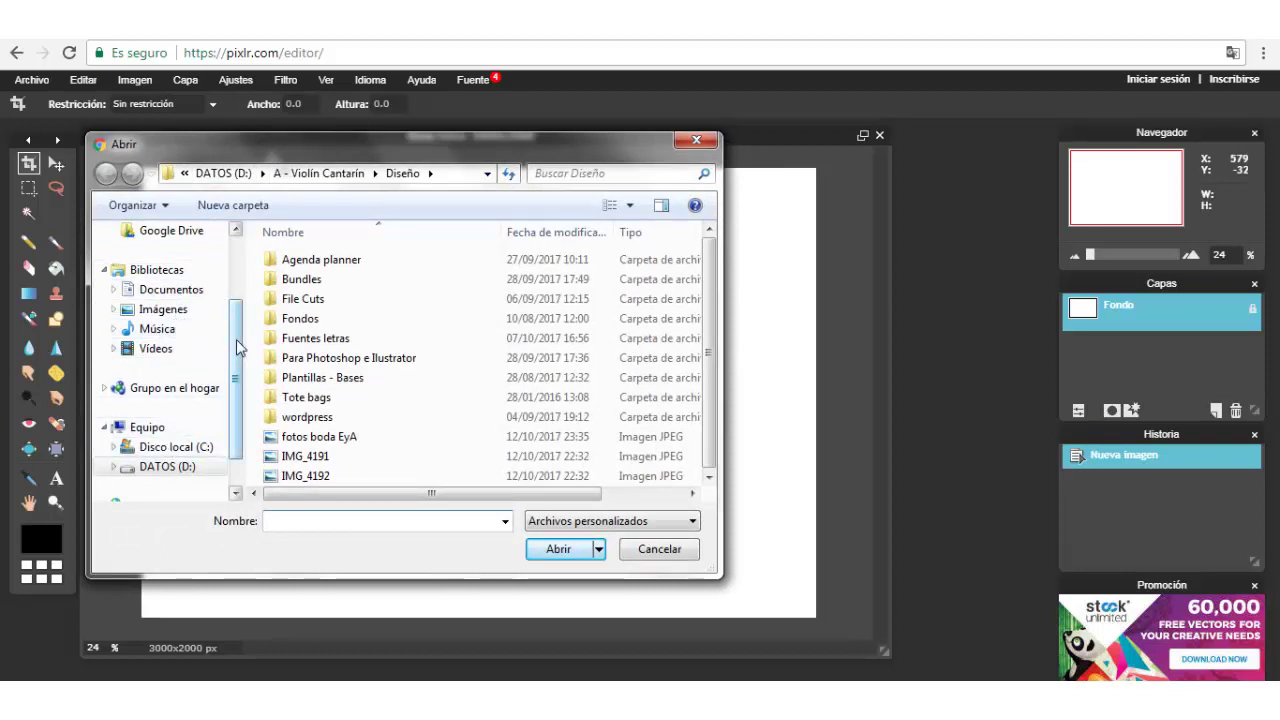
drag(236, 349, 239, 276)
click(164, 279)
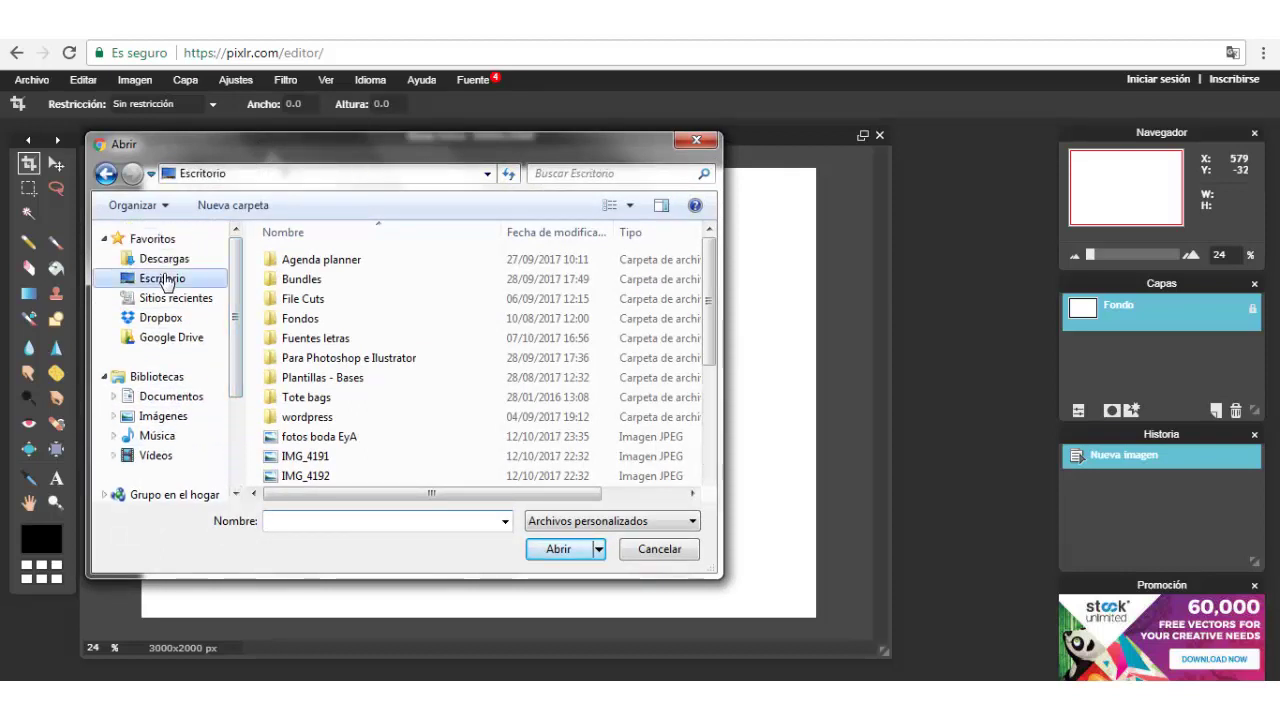
scroll(343, 420, down, 3)
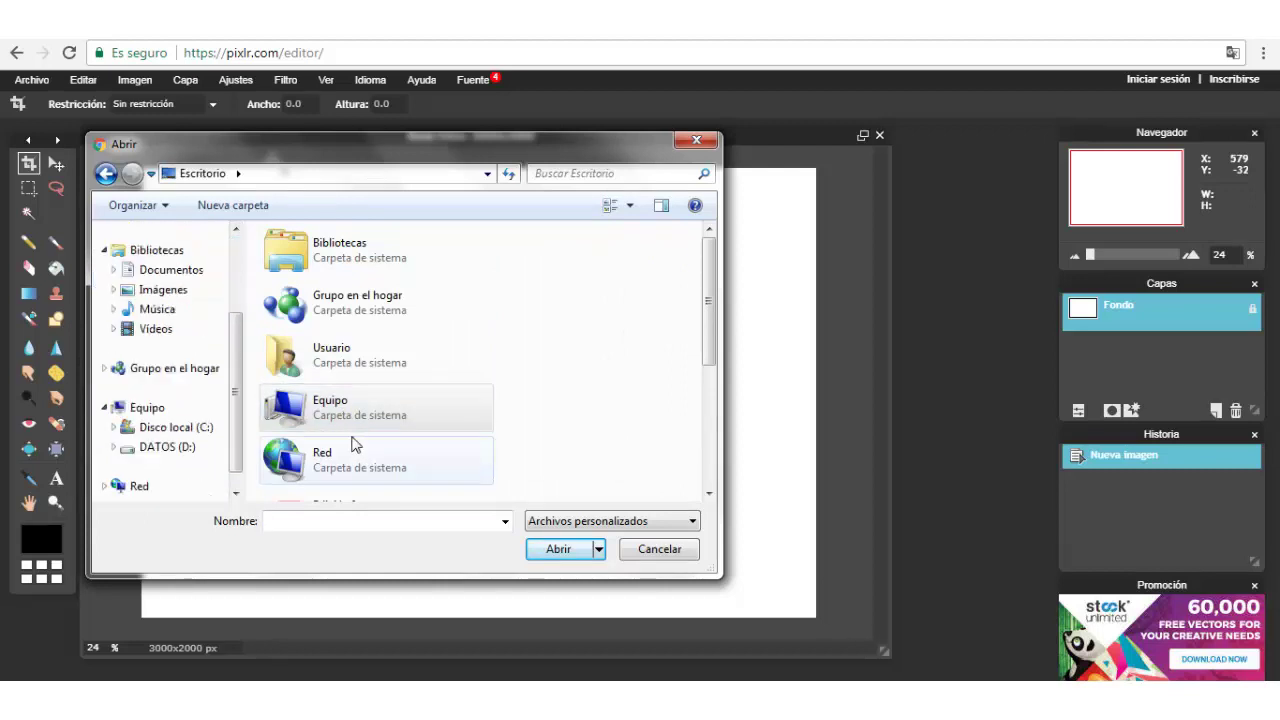
scroll(474, 380, down, 3)
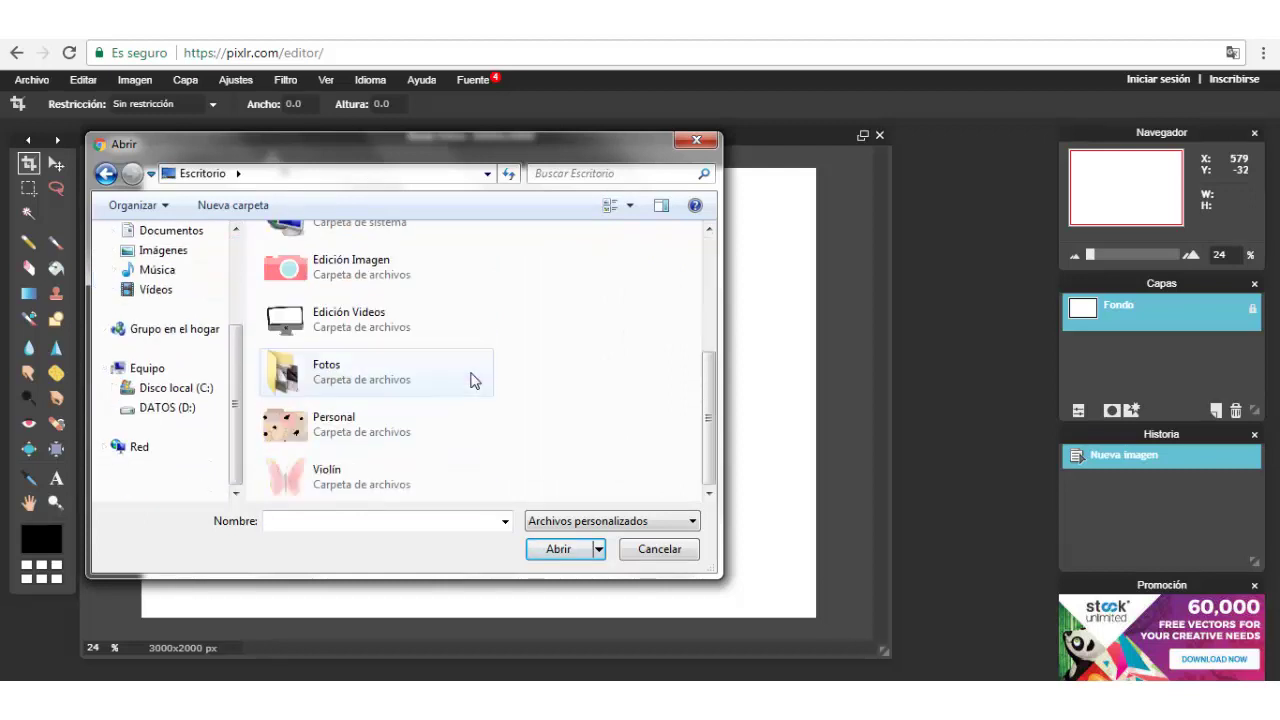
double_click(379, 377)
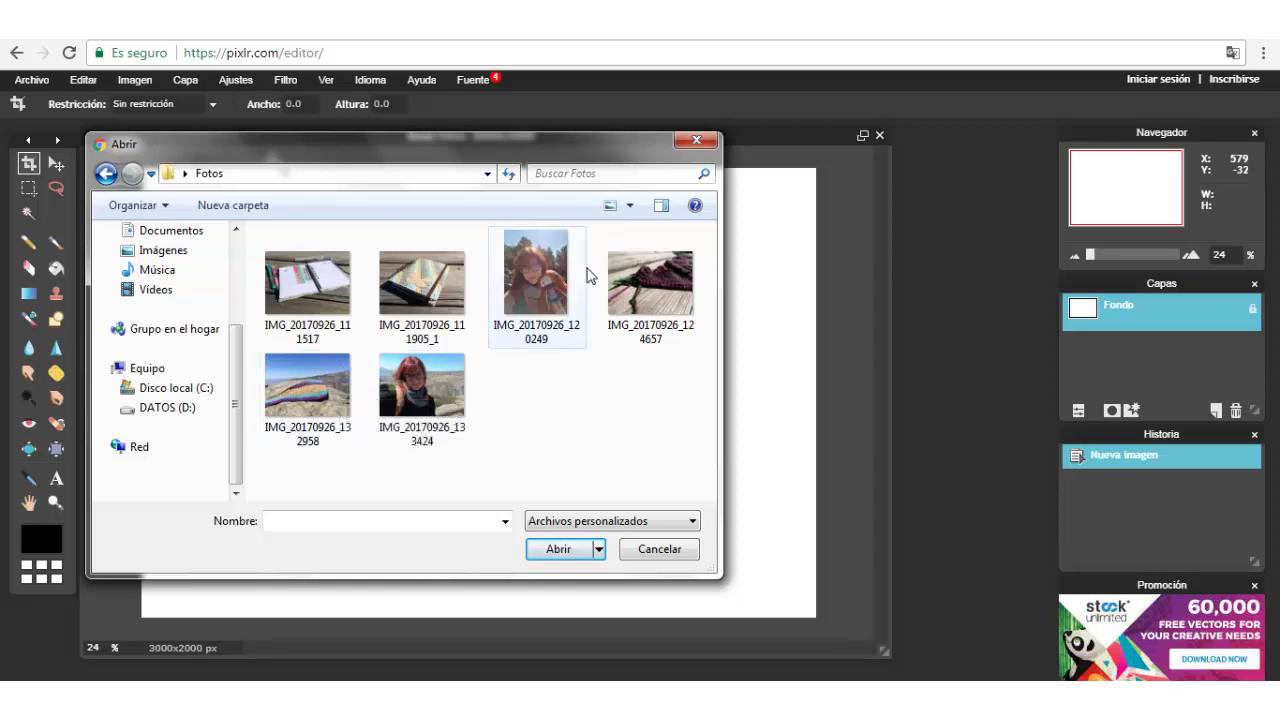
click(550, 286)
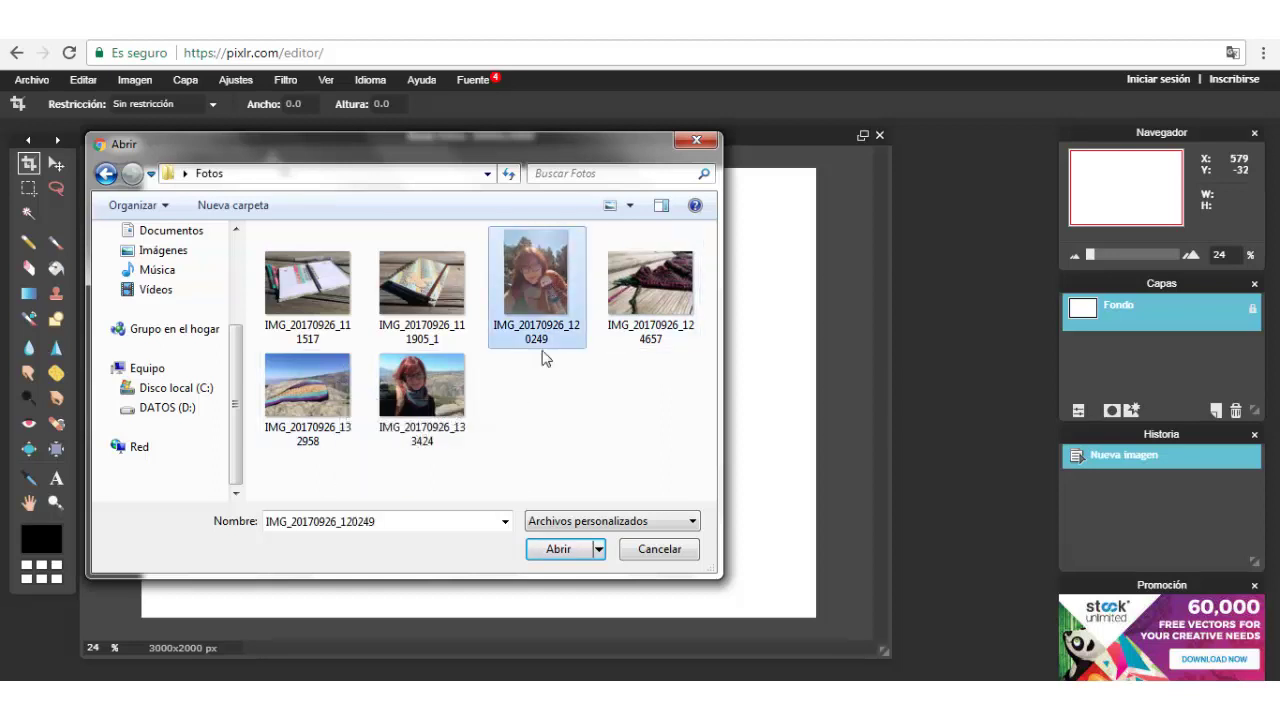
click(558, 550)
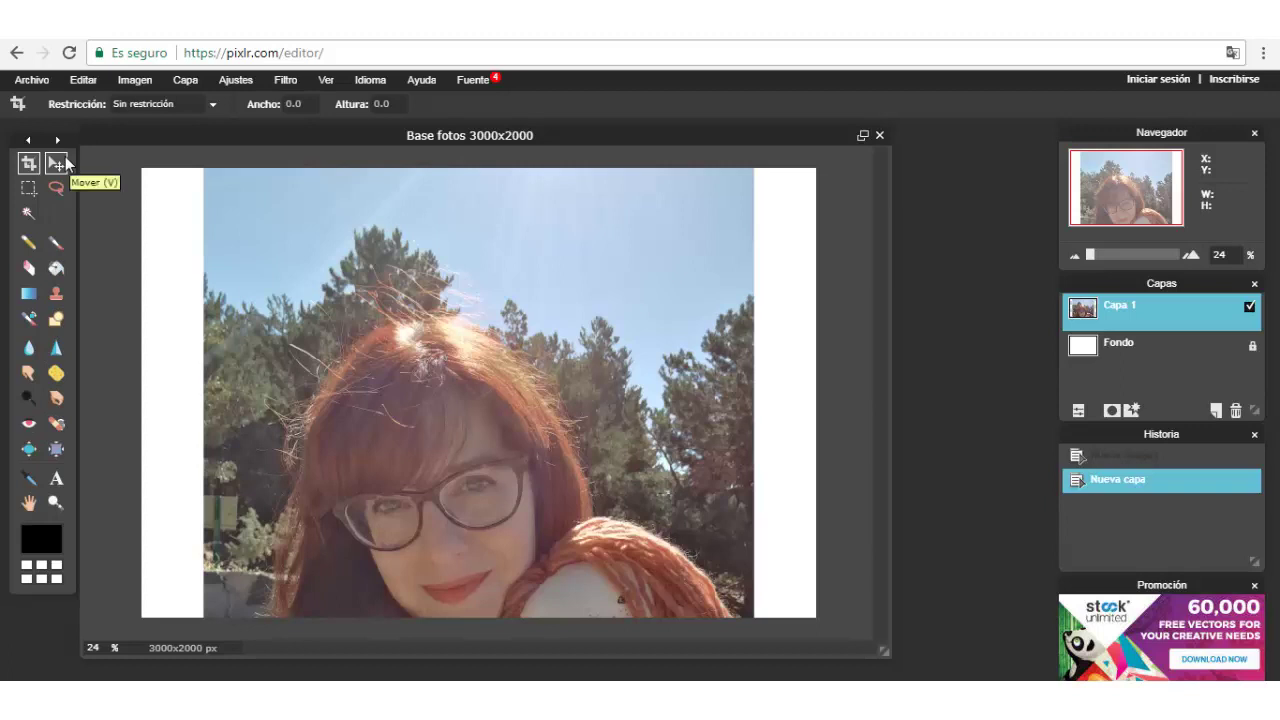
click(84, 81)
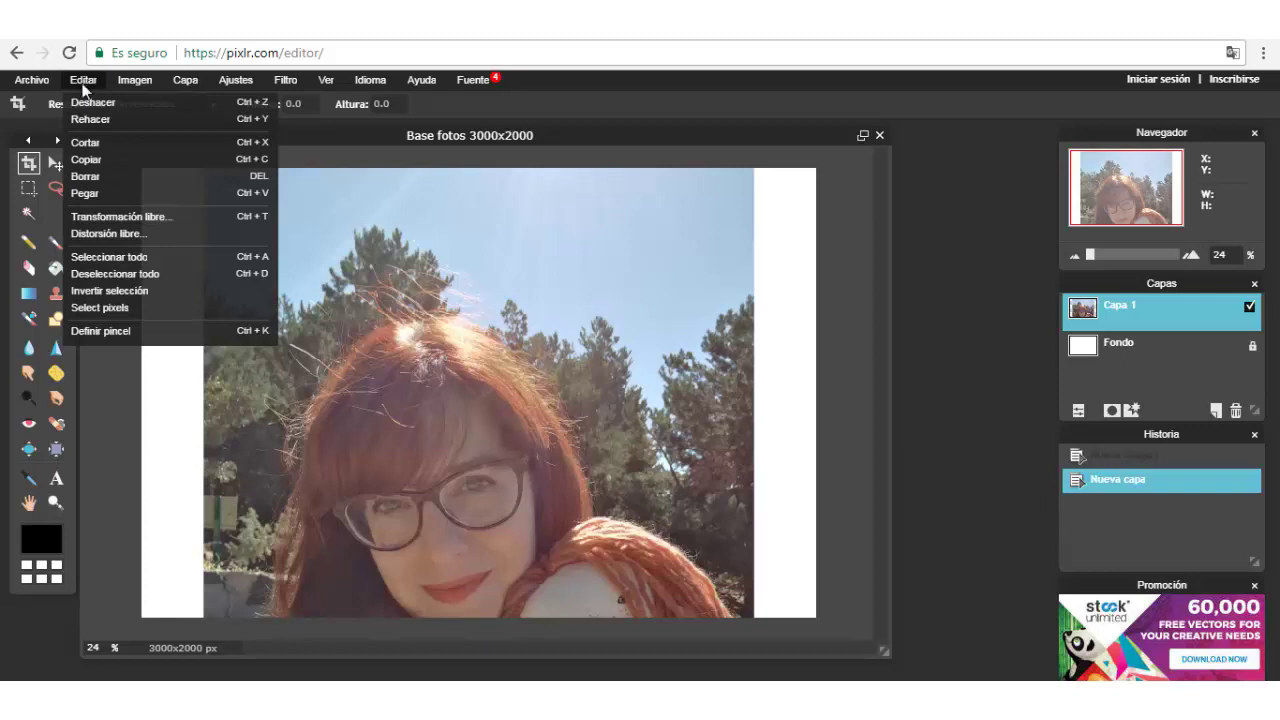
click(103, 217)
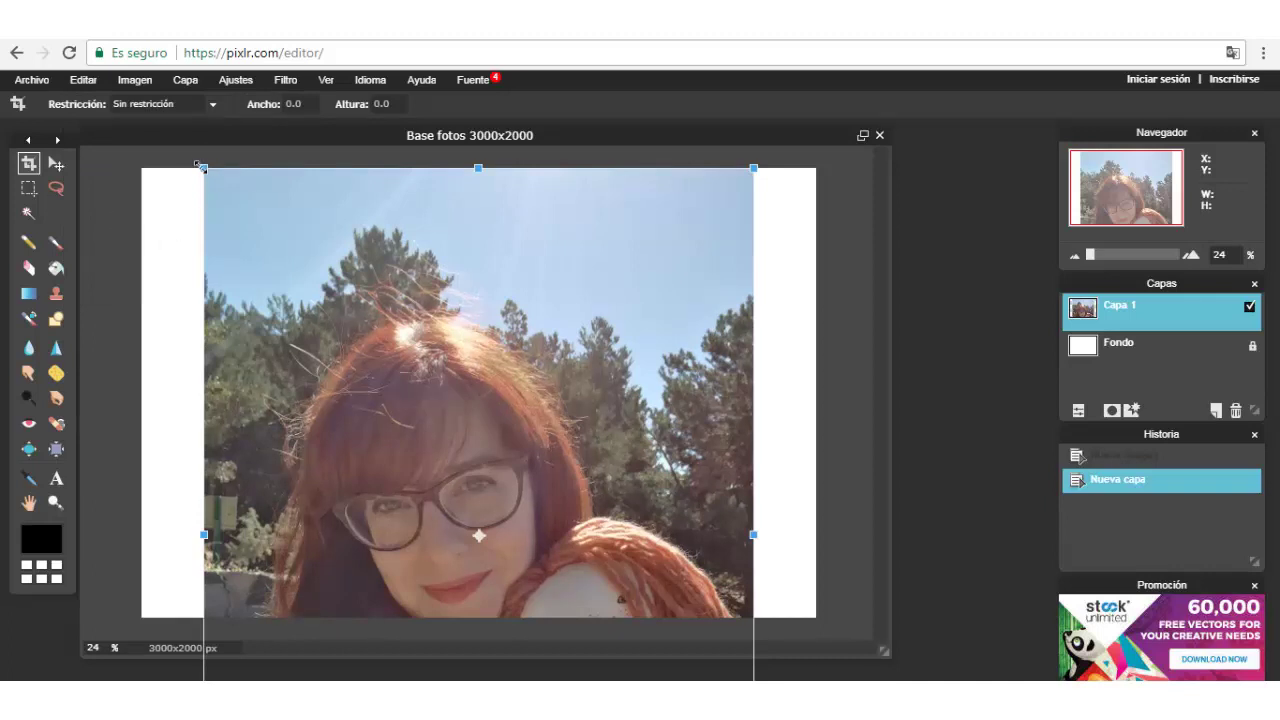
drag(199, 163, 299, 284)
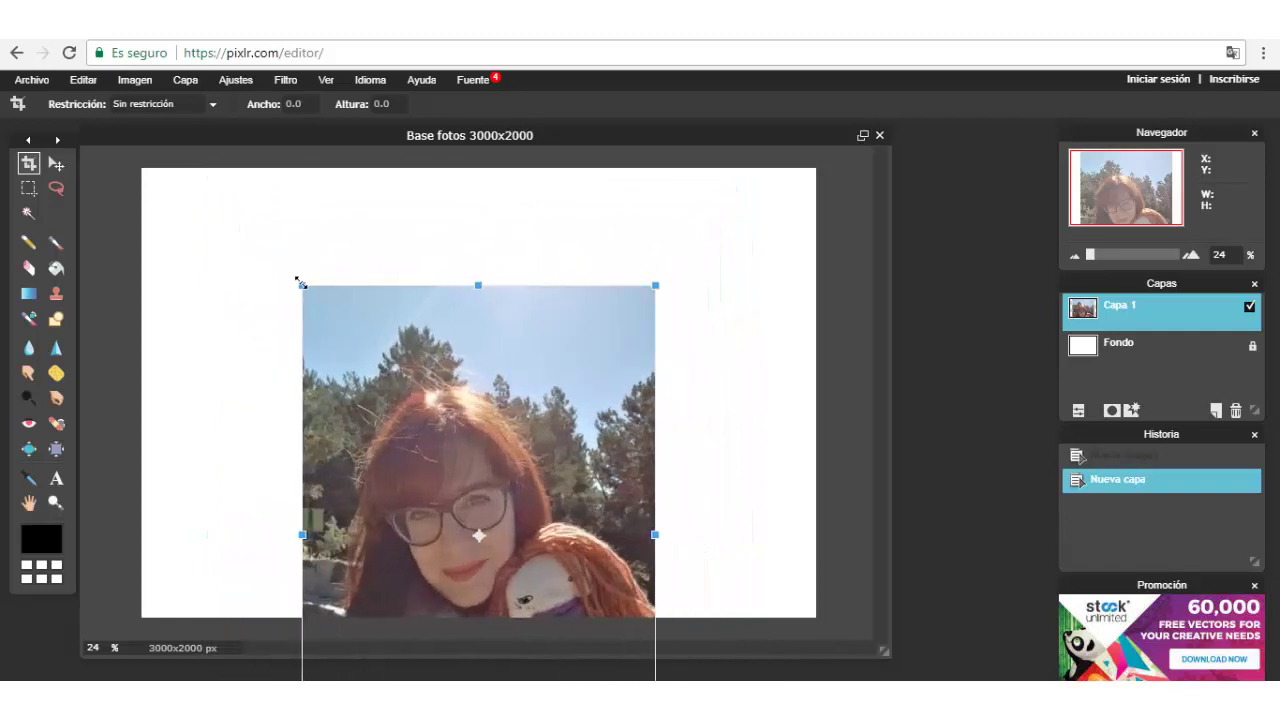
click(89, 80)
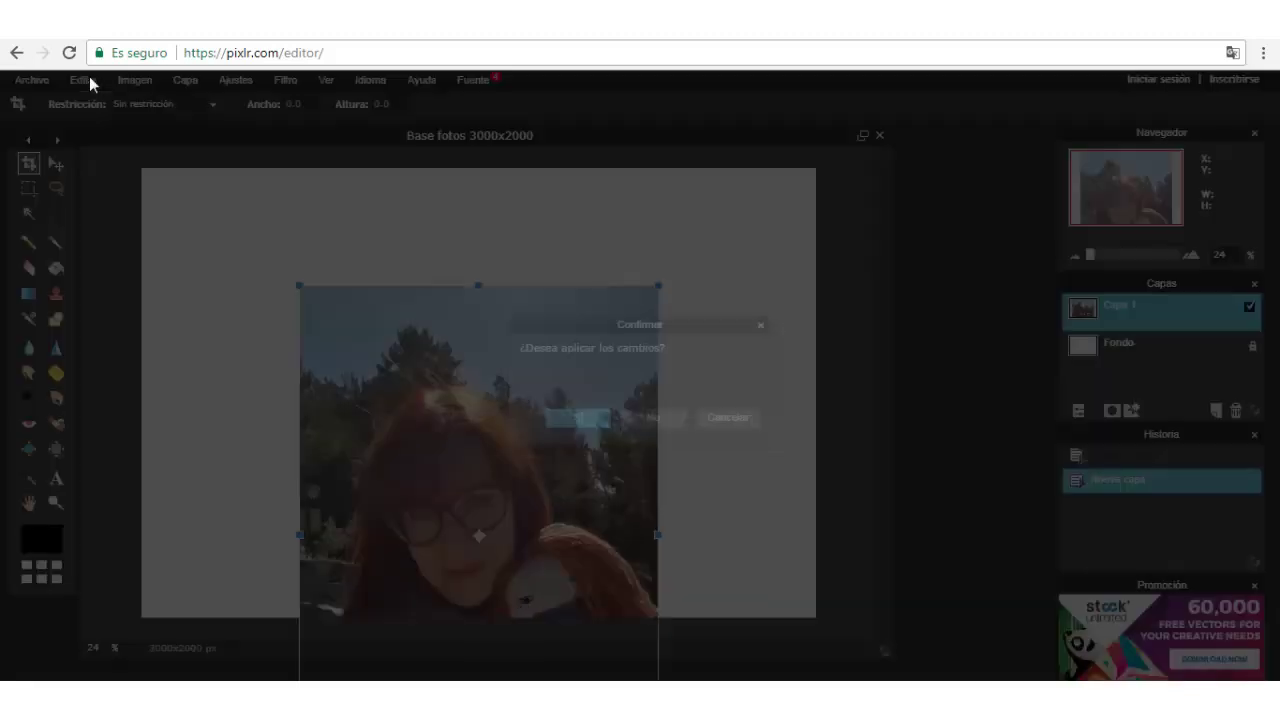
click(650, 418)
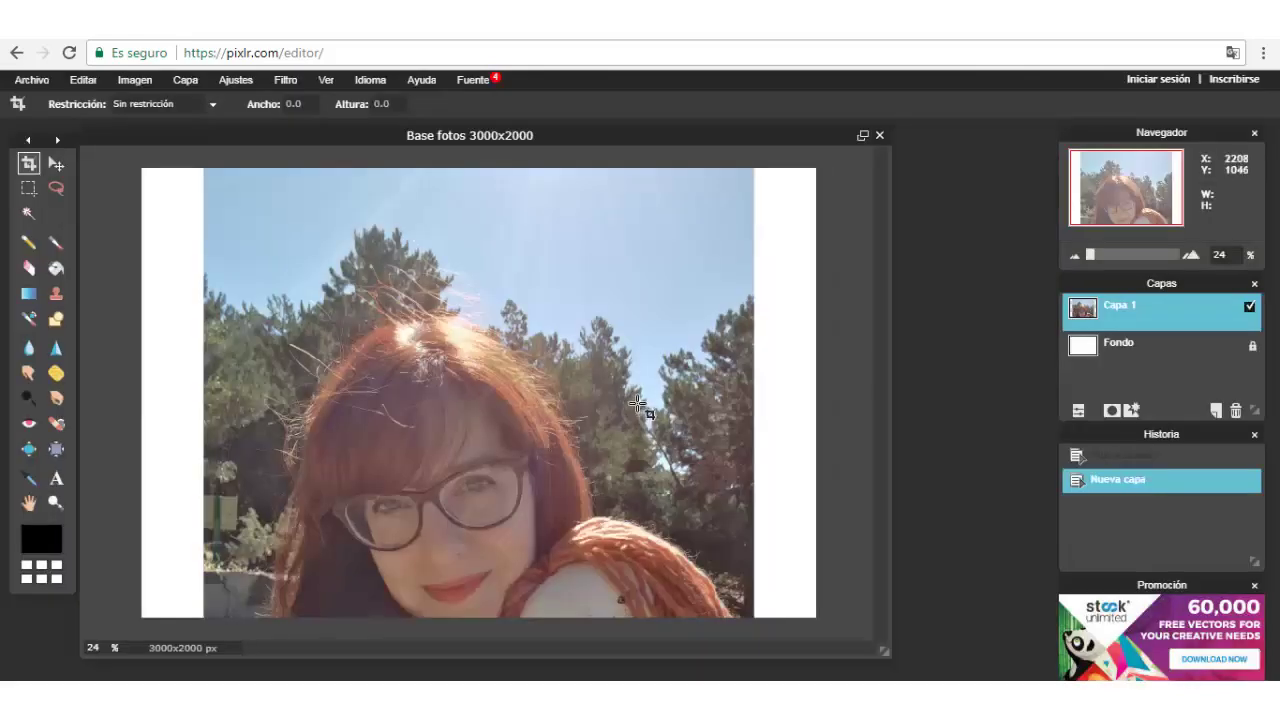
- Scale down the photo layer proportionally with free transform, fit it to the right half of the canvas at nearly full height, and apply the transform
click(80, 80)
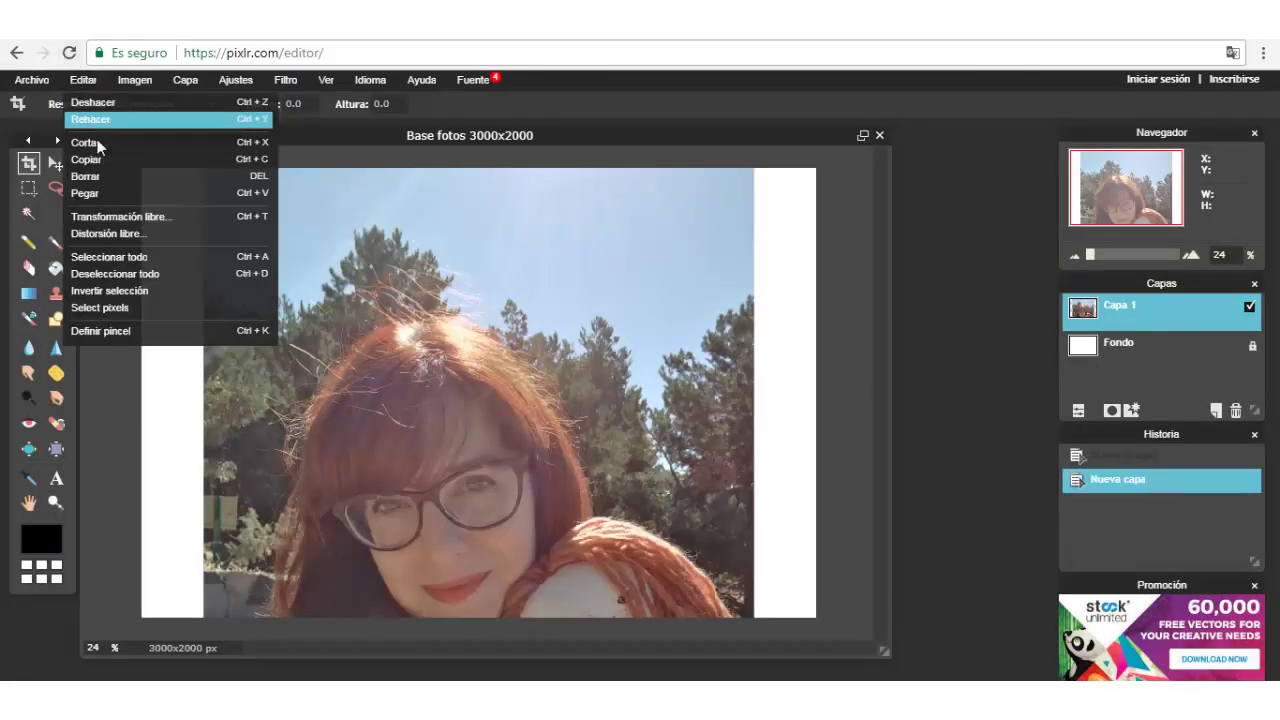
click(119, 217)
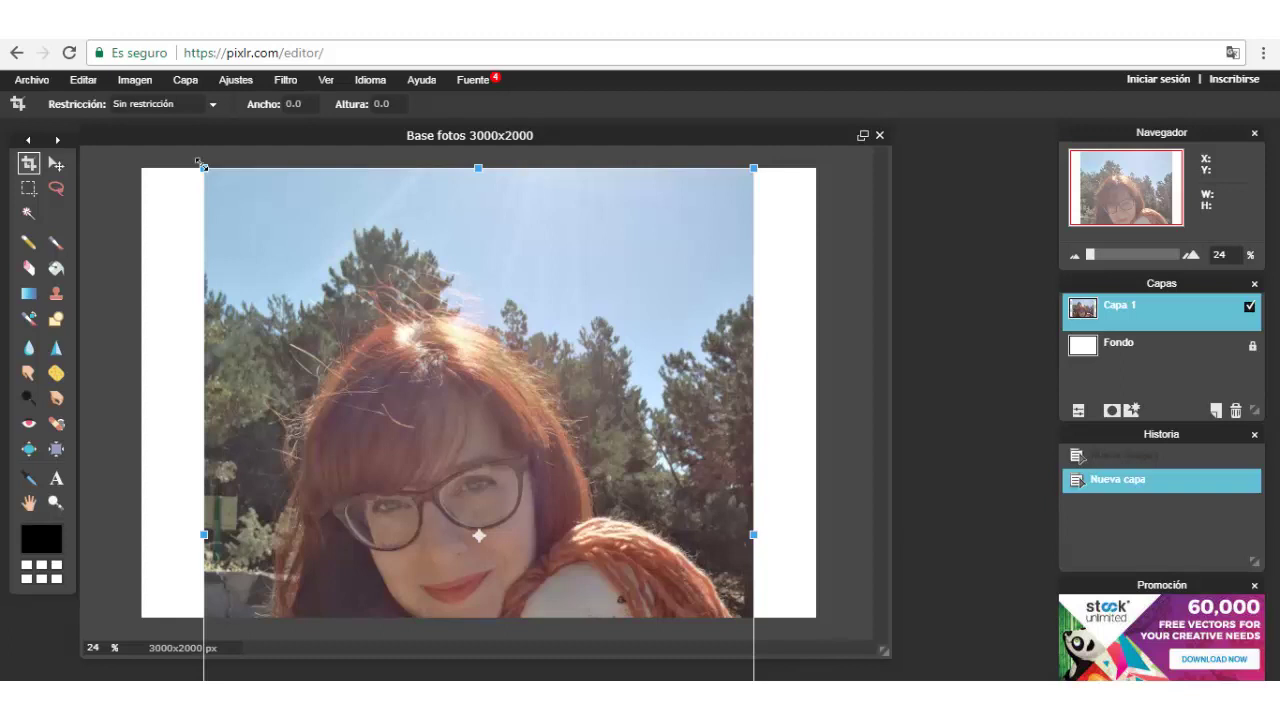
drag(199, 163, 345, 272)
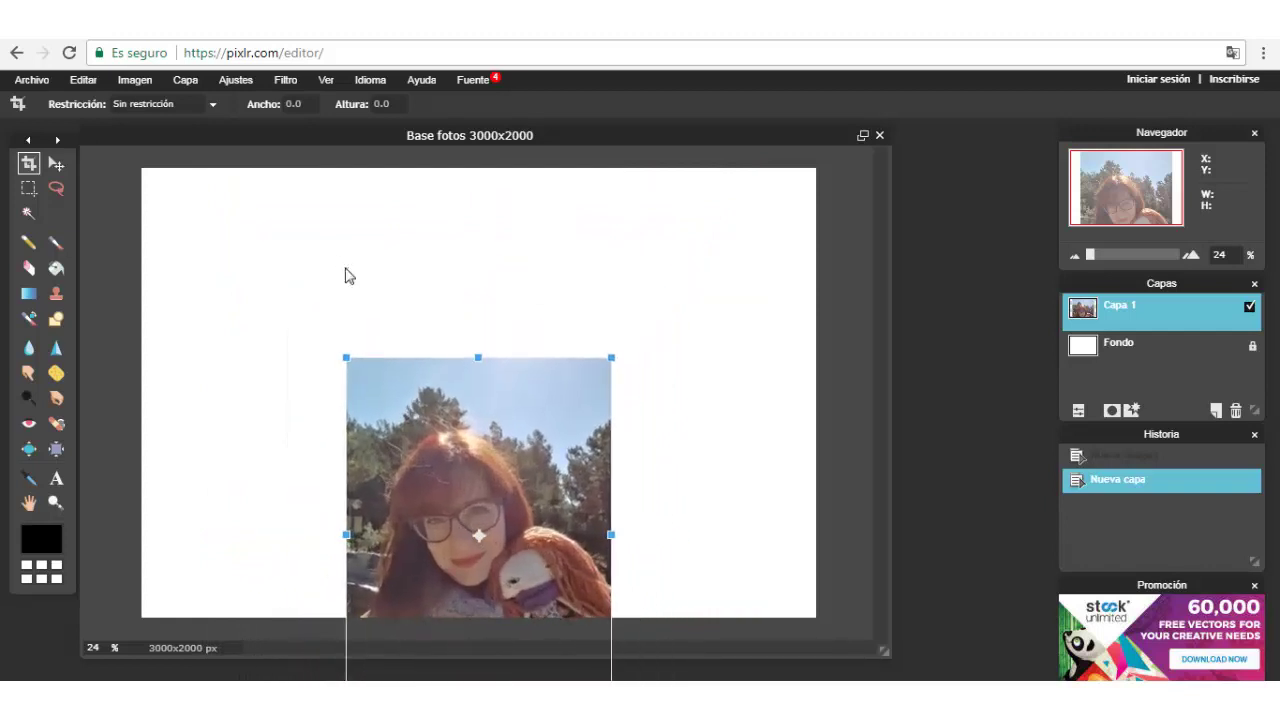
drag(443, 424, 645, 241)
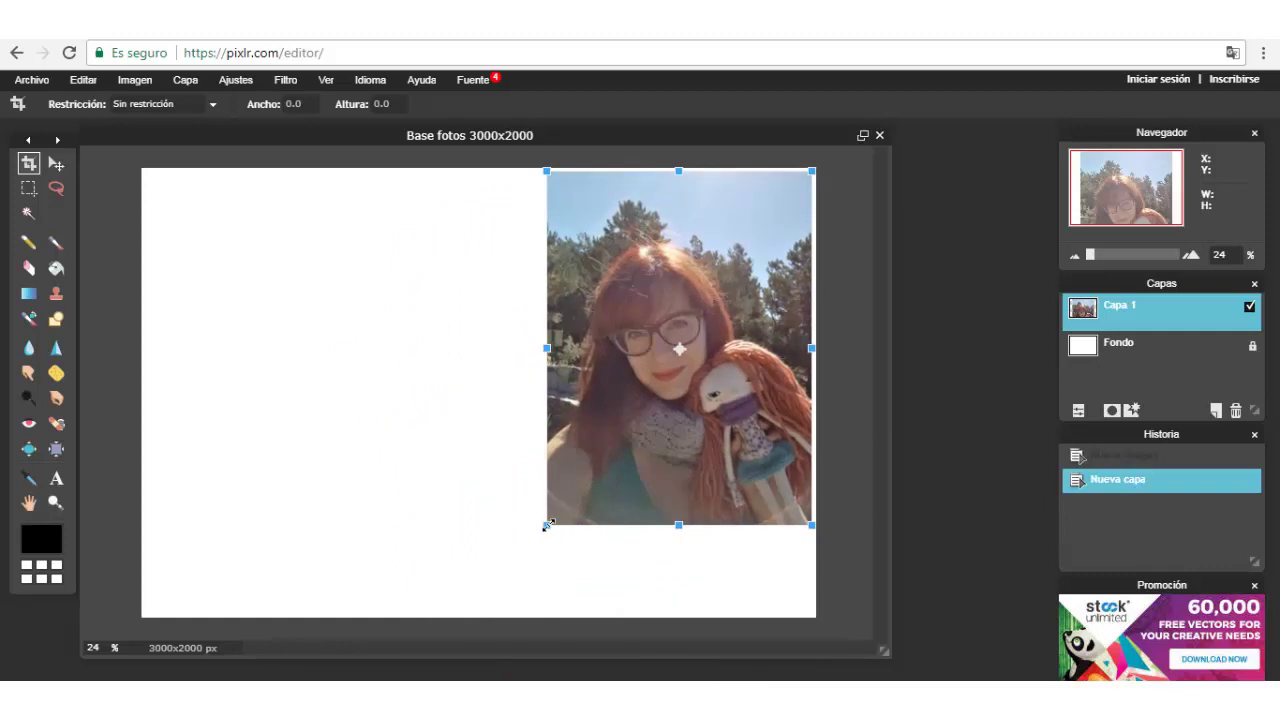
drag(548, 524, 515, 590)
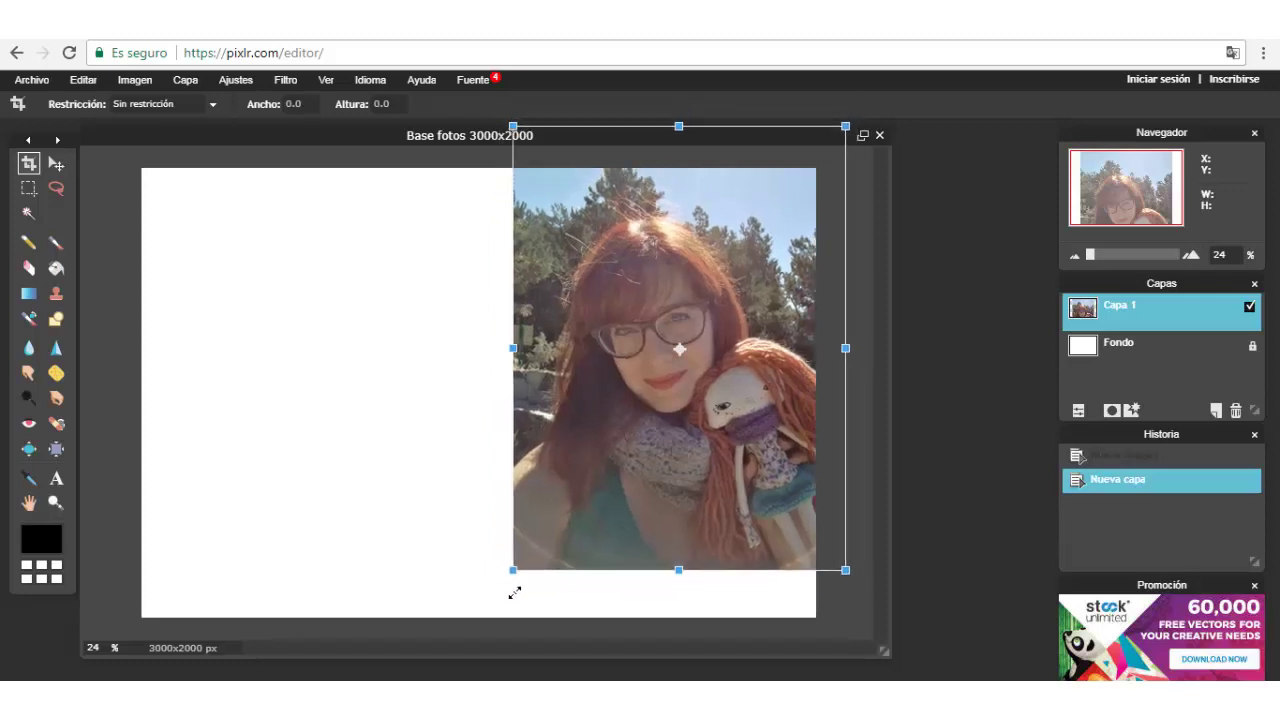
drag(654, 392, 623, 438)
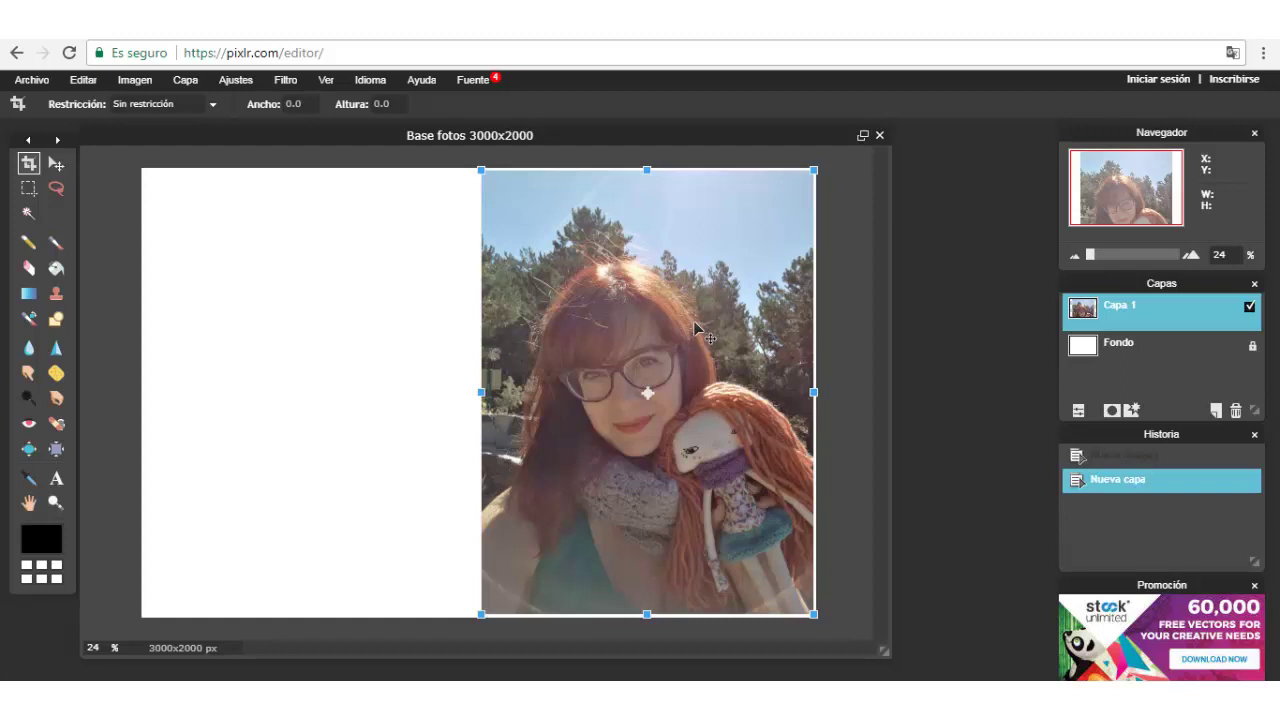
key(Return)
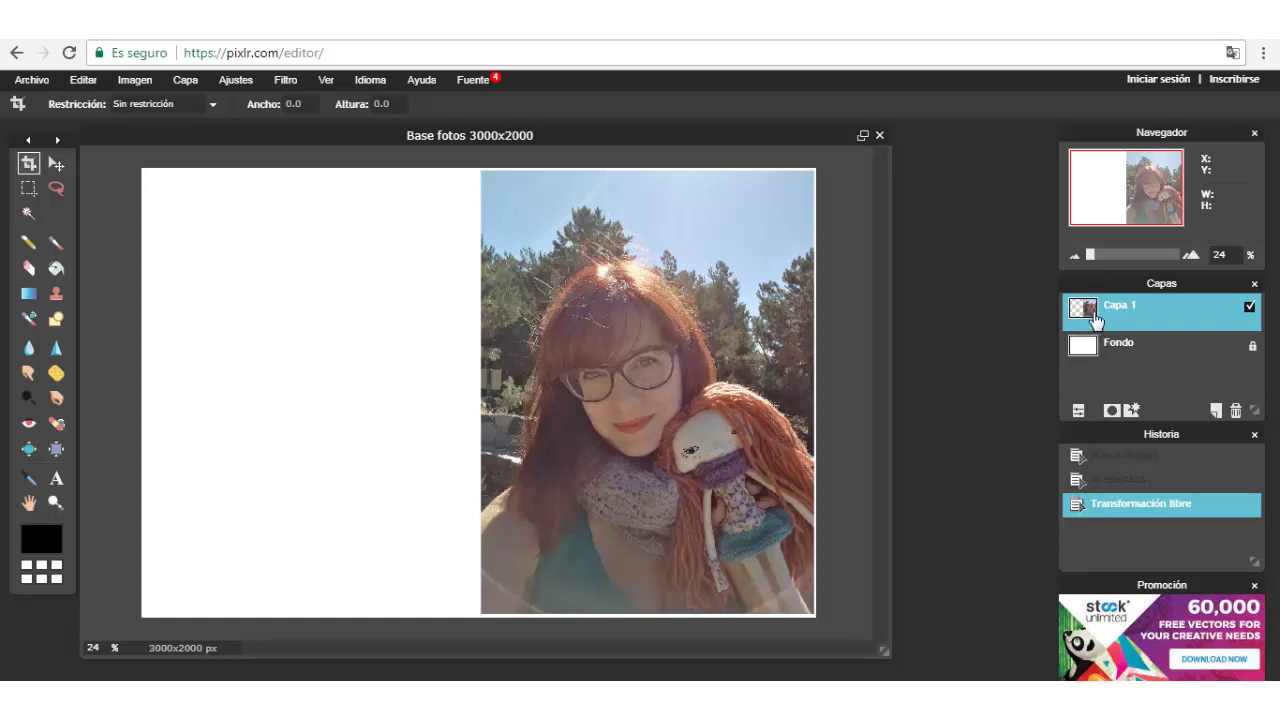
- Hide the photo layer Capa 1 and show it again to check its visibility control
click(1250, 308)
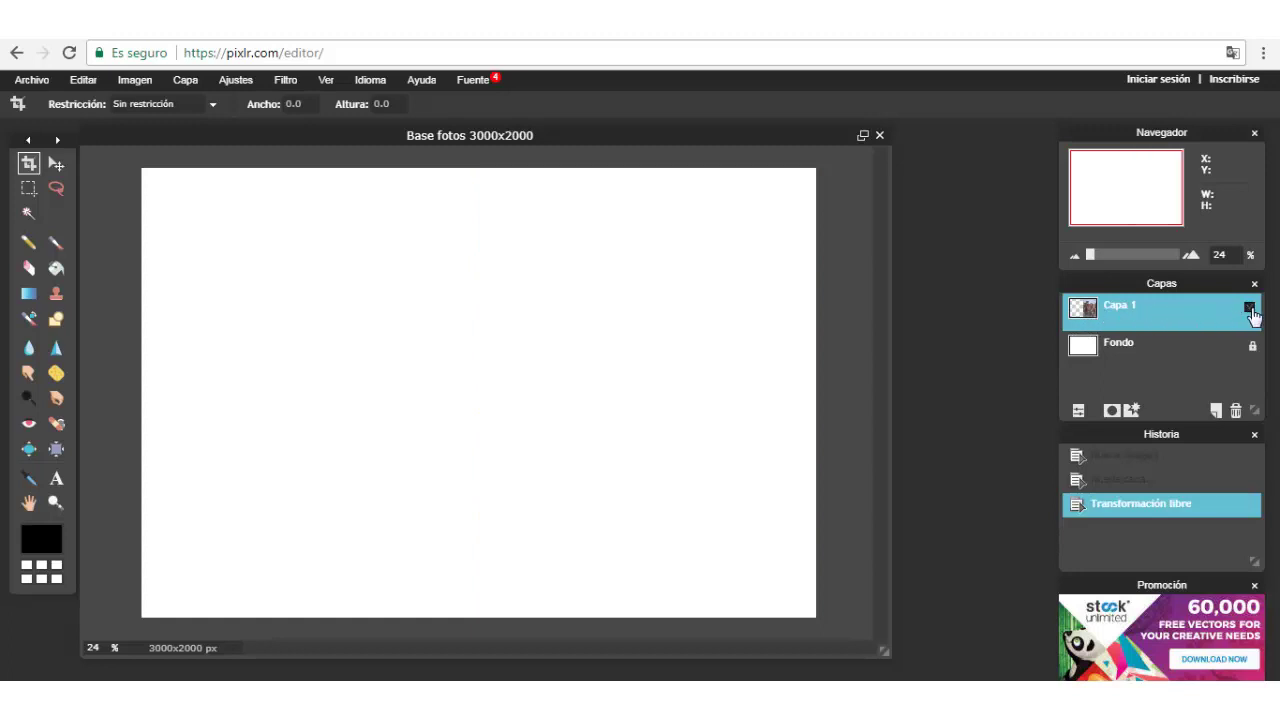
click(1250, 309)
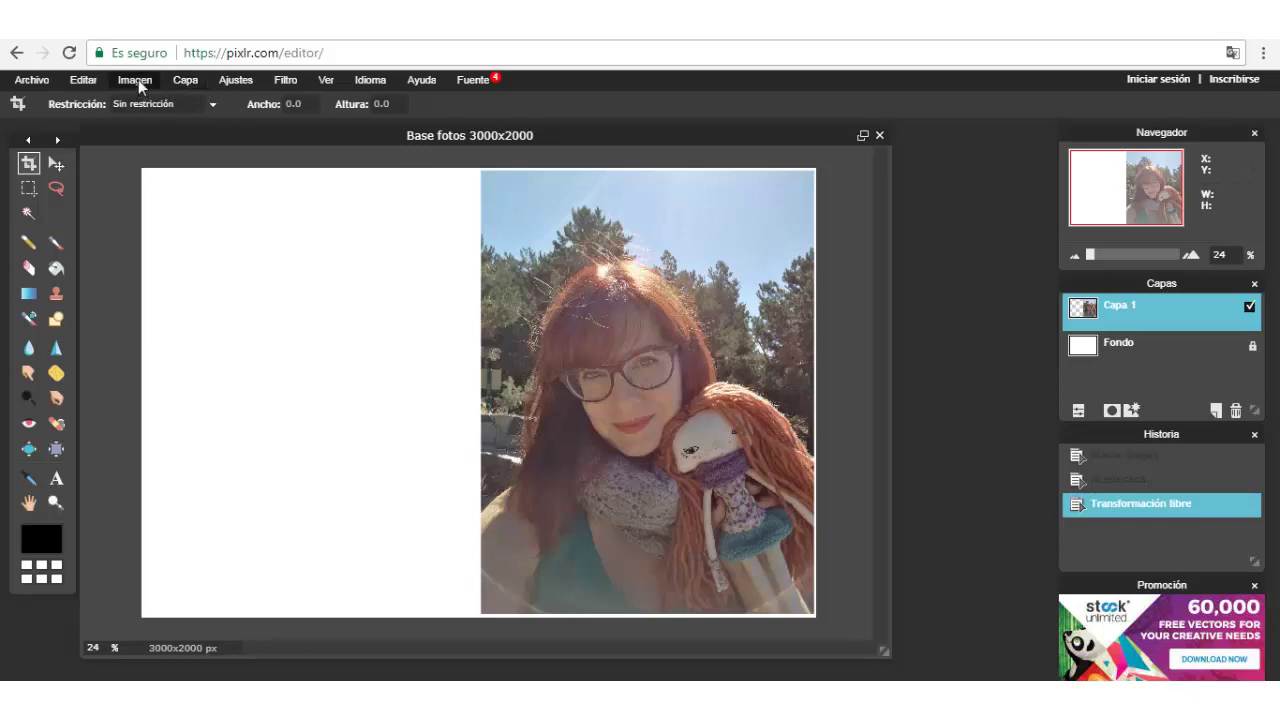
- Open the photo IMG_20170926_111905_1 from the Fotos folder as a new layer
click(186, 80)
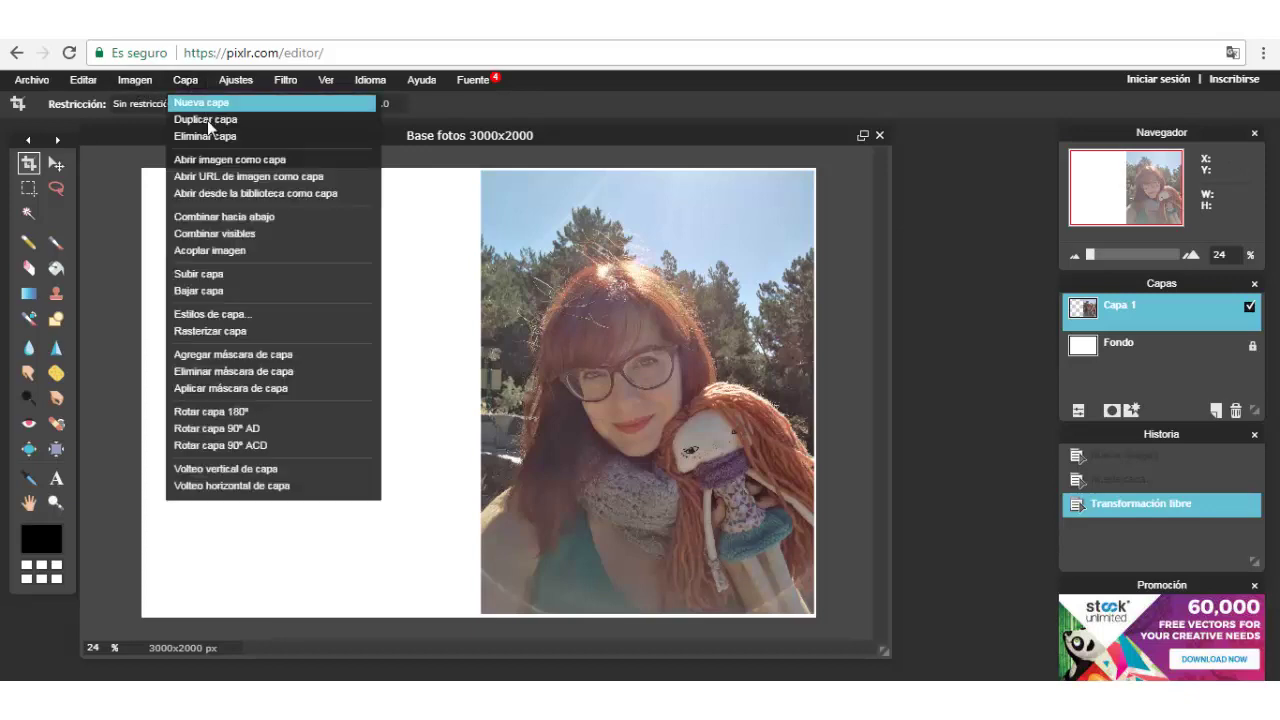
click(218, 161)
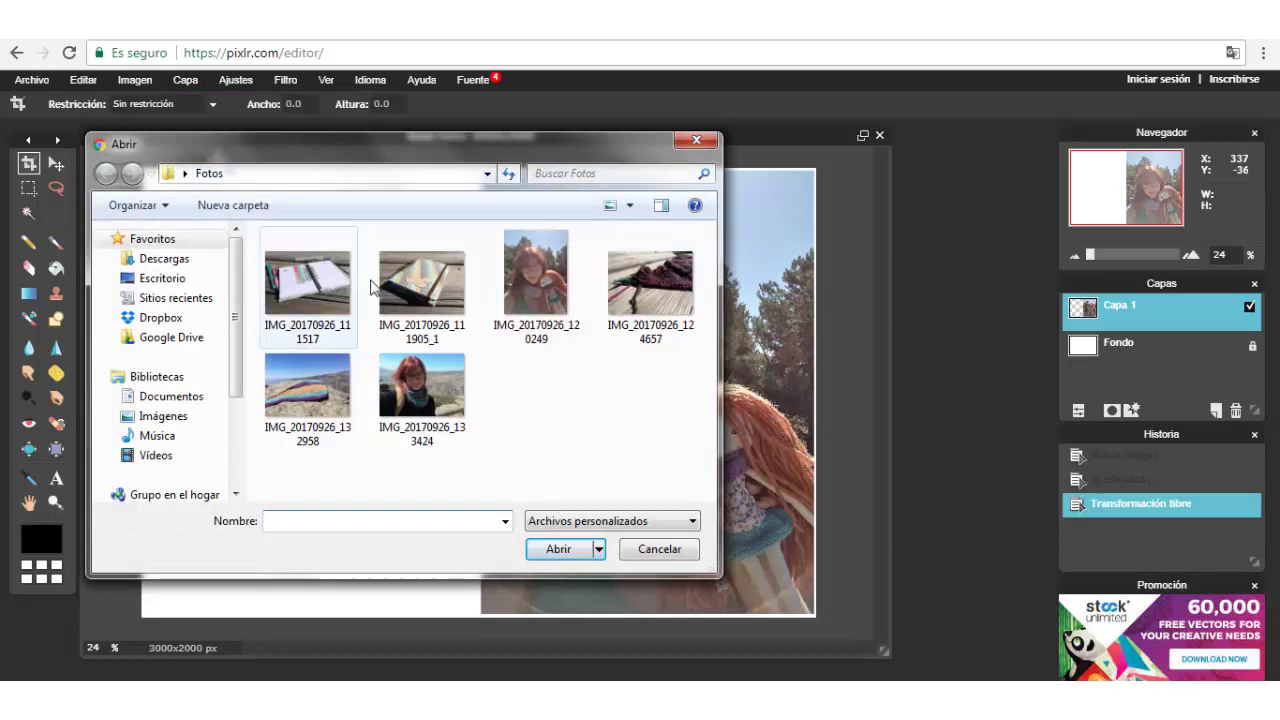
click(414, 278)
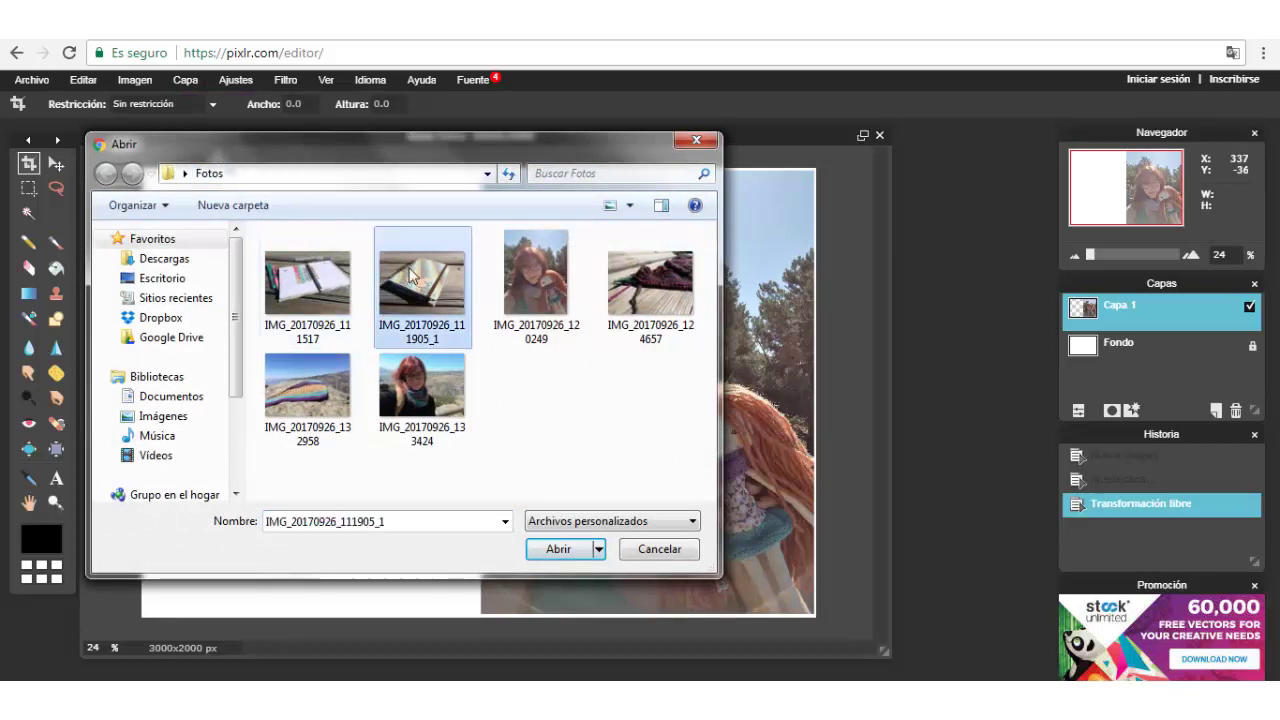
click(558, 549)
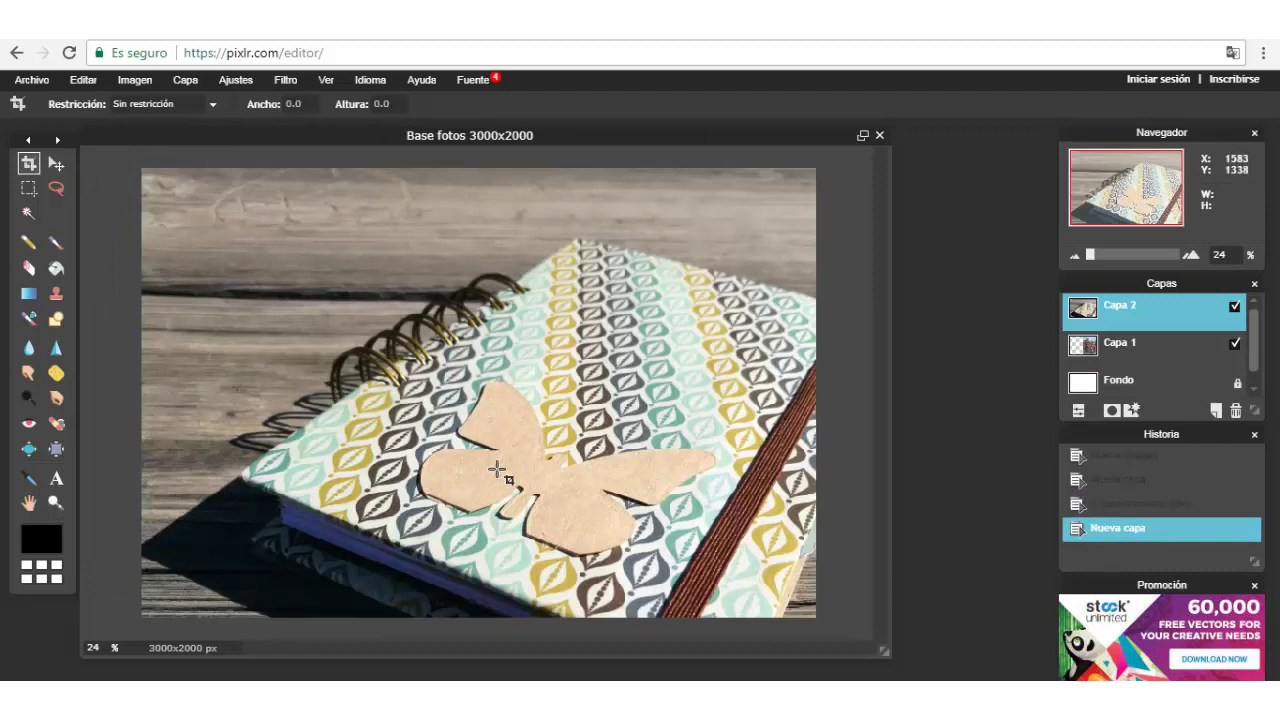
- Scale down the notebook photo layer with free transform, fit it into the canvas's upper-left area with a small margin, and apply the transform
click(81, 80)
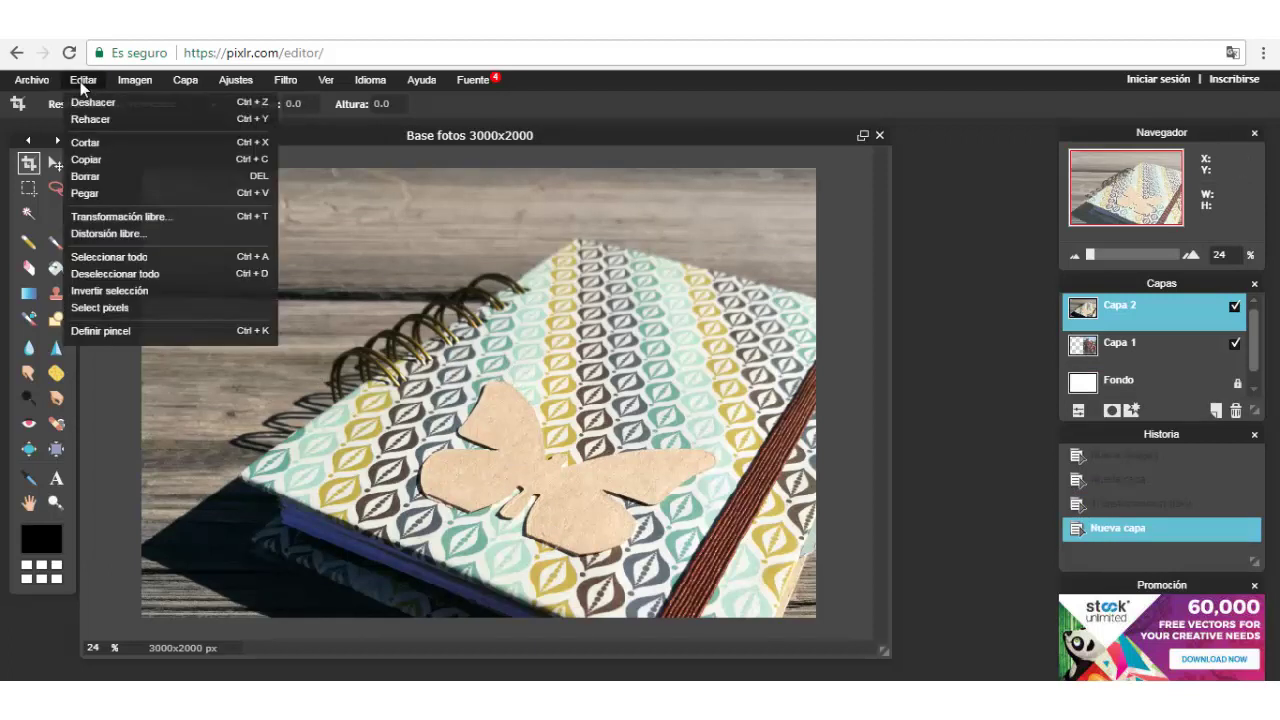
click(107, 217)
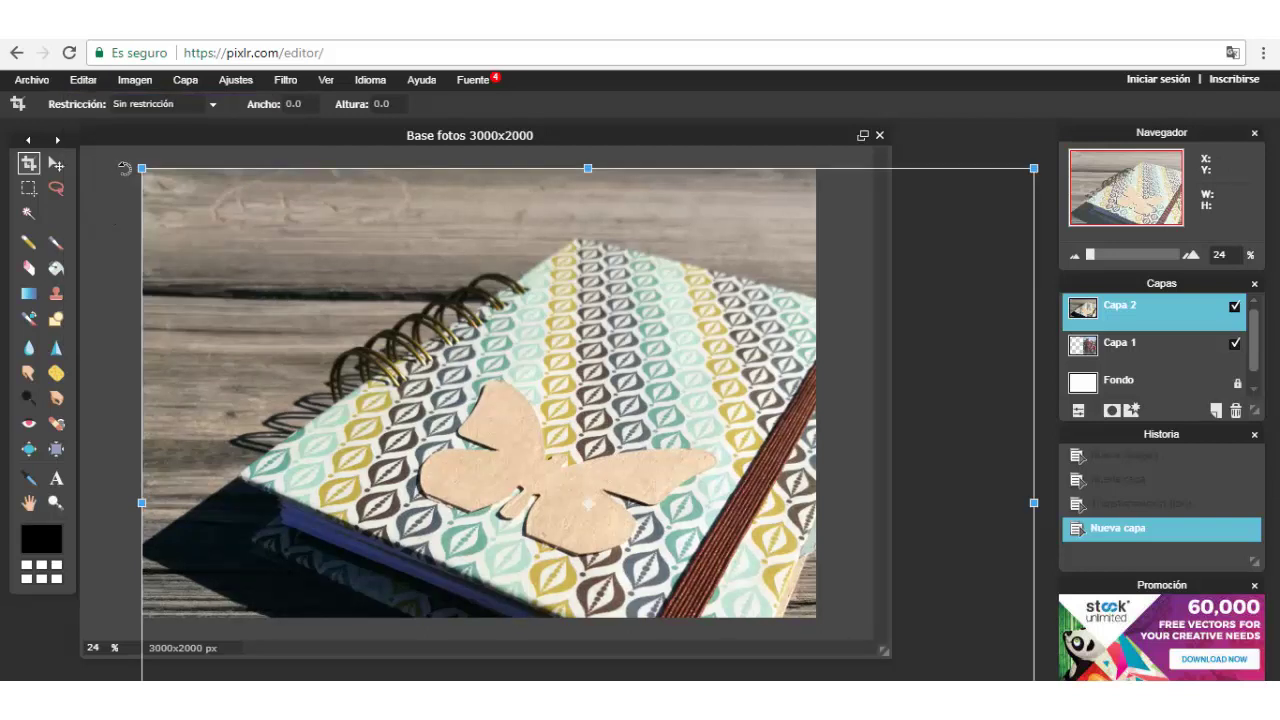
drag(143, 170, 422, 392)
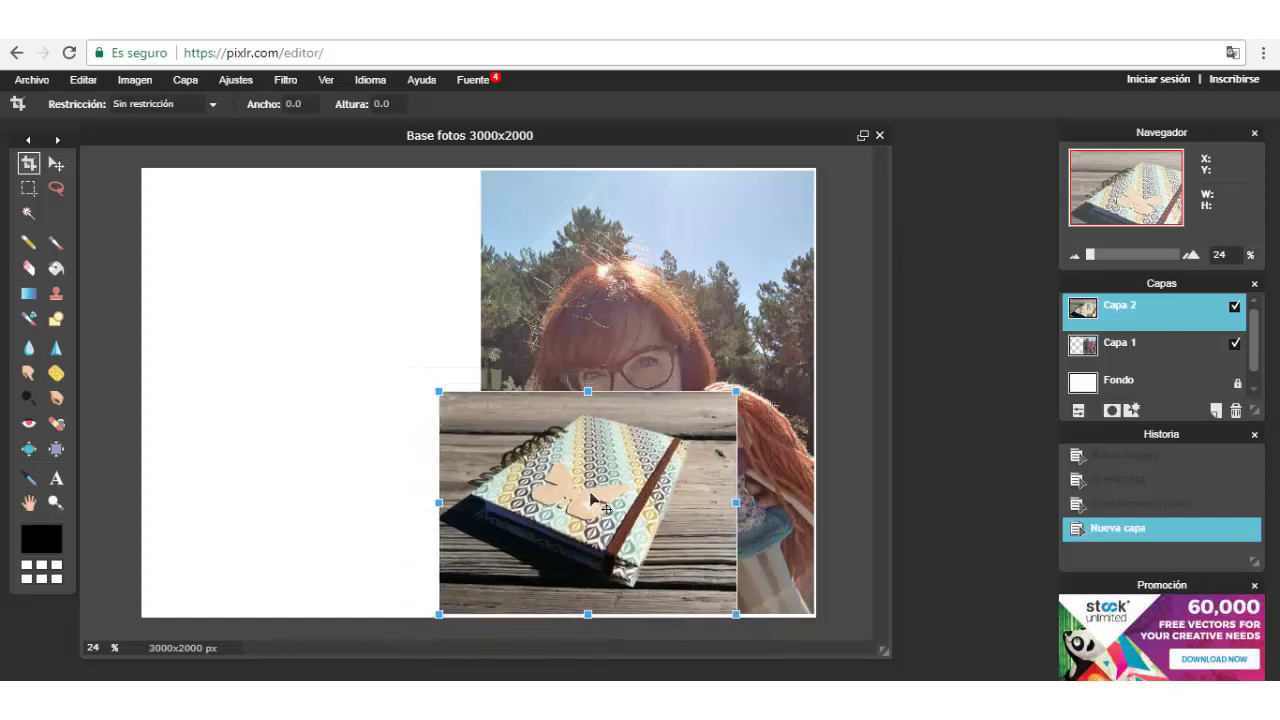
drag(591, 495, 301, 279)
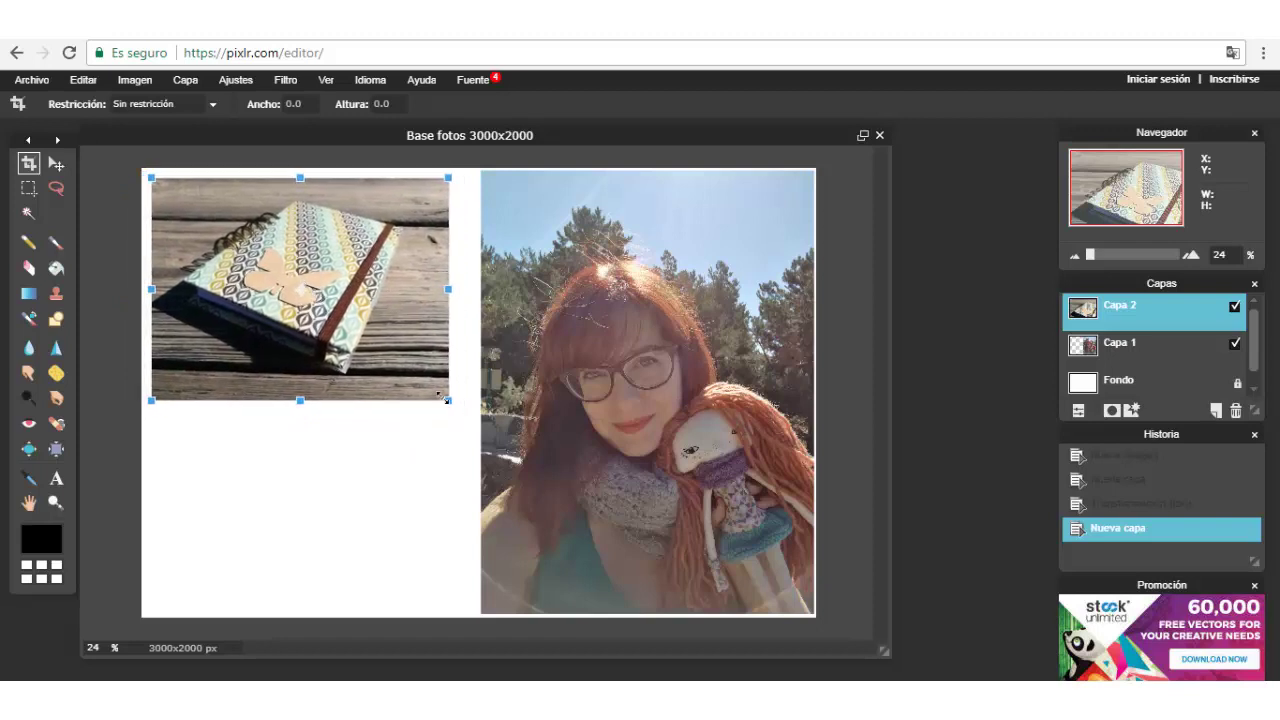
mouse_move(448, 400)
mouse_down()
mouse_move(470, 418)
mouse_move(457, 406)
mouse_up()
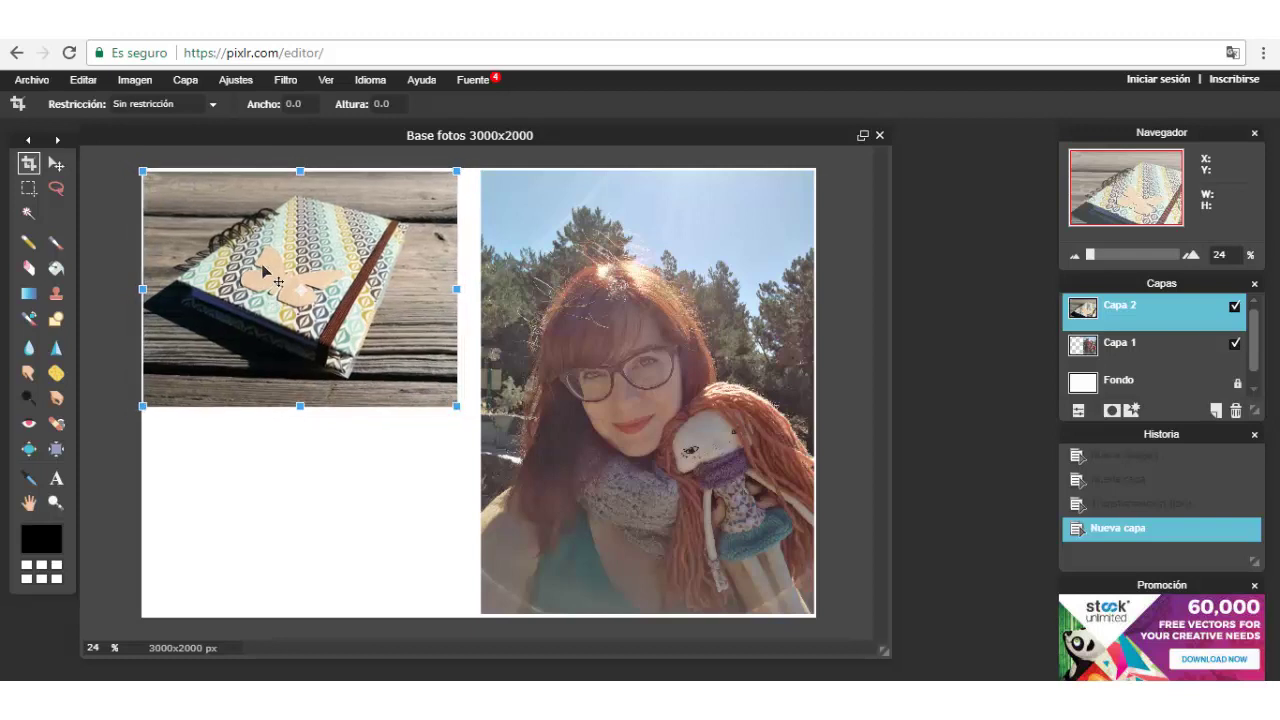
drag(263, 266, 272, 272)
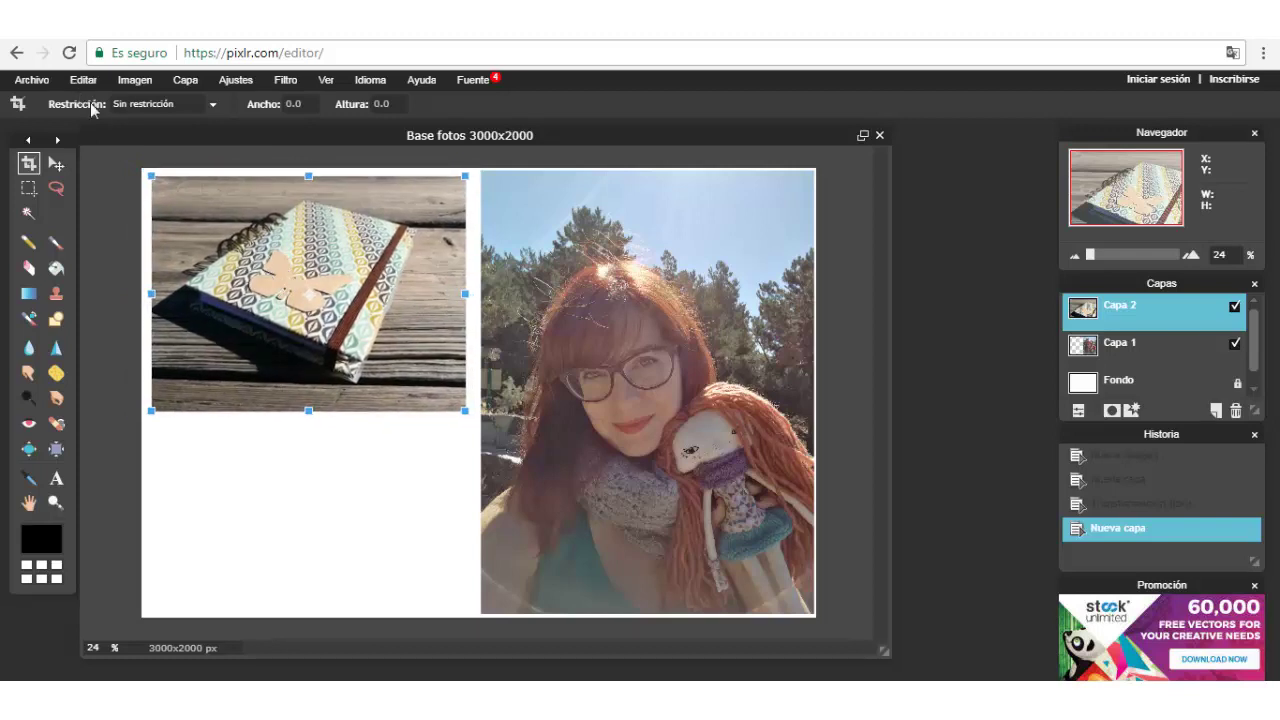
click(362, 414)
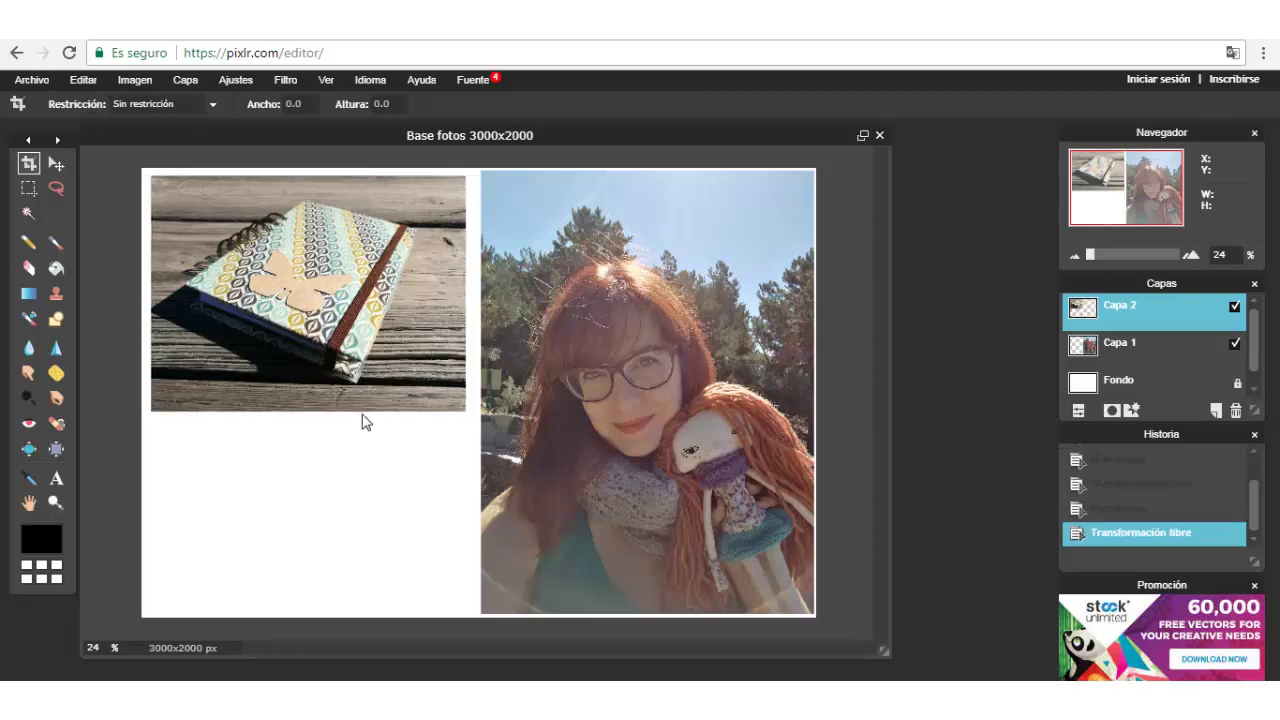
- Open the photo IMG_20170926_133424 from the Fotos folder as a new layer
click(178, 79)
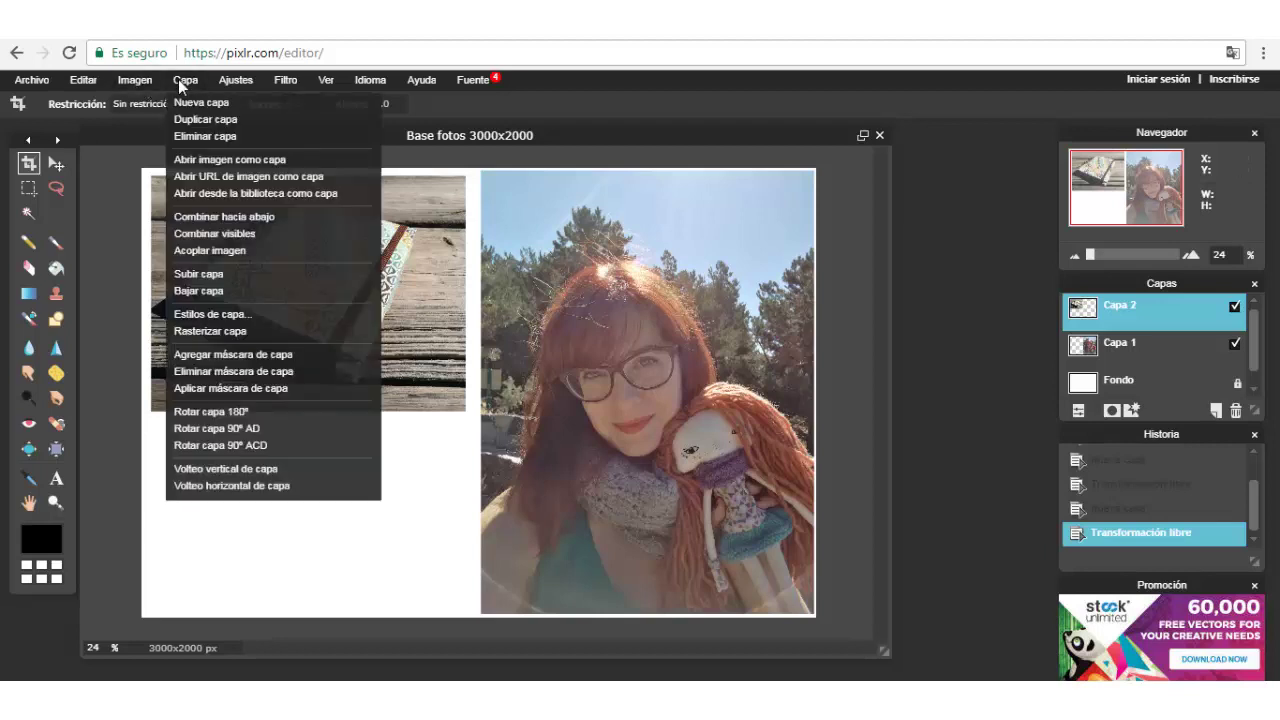
click(206, 163)
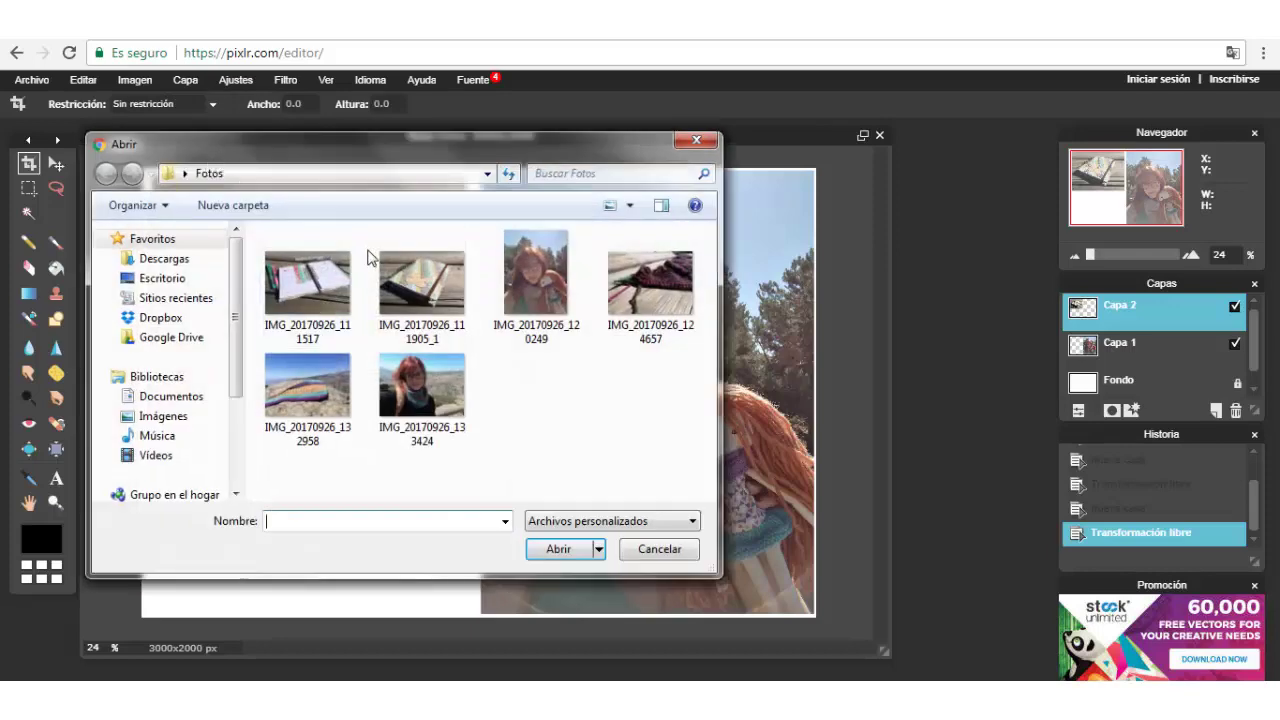
click(404, 401)
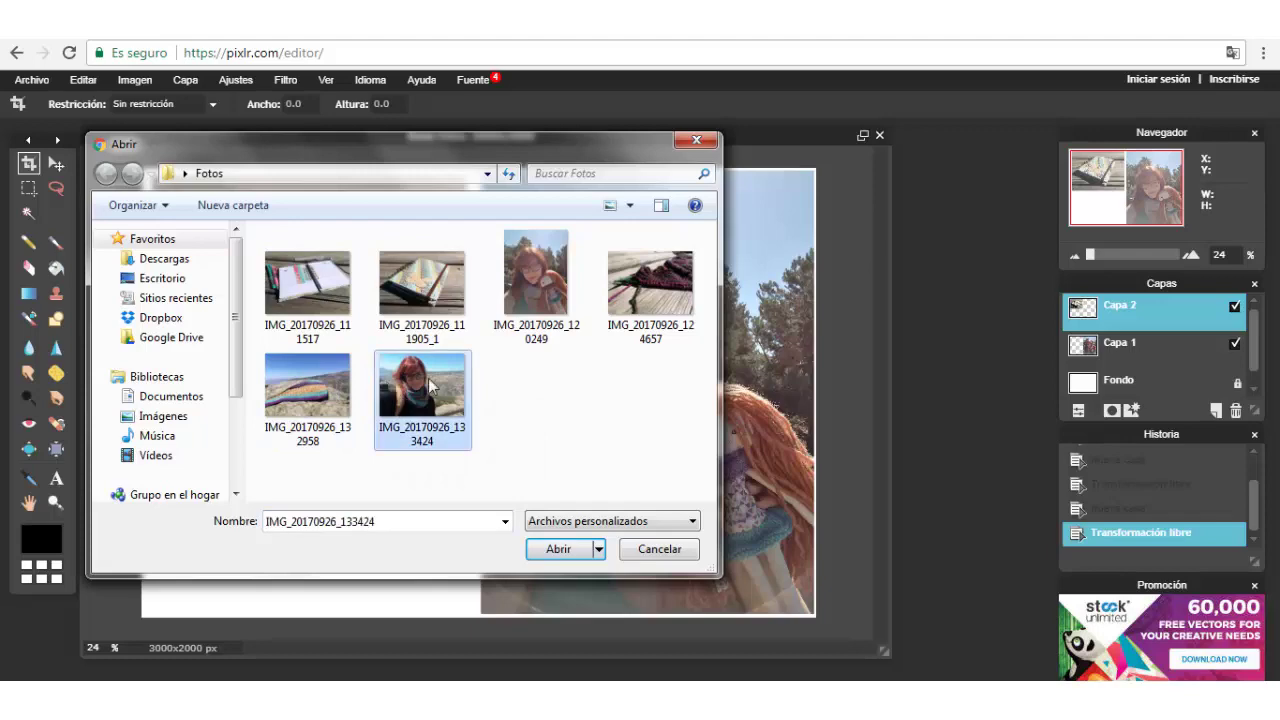
click(567, 556)
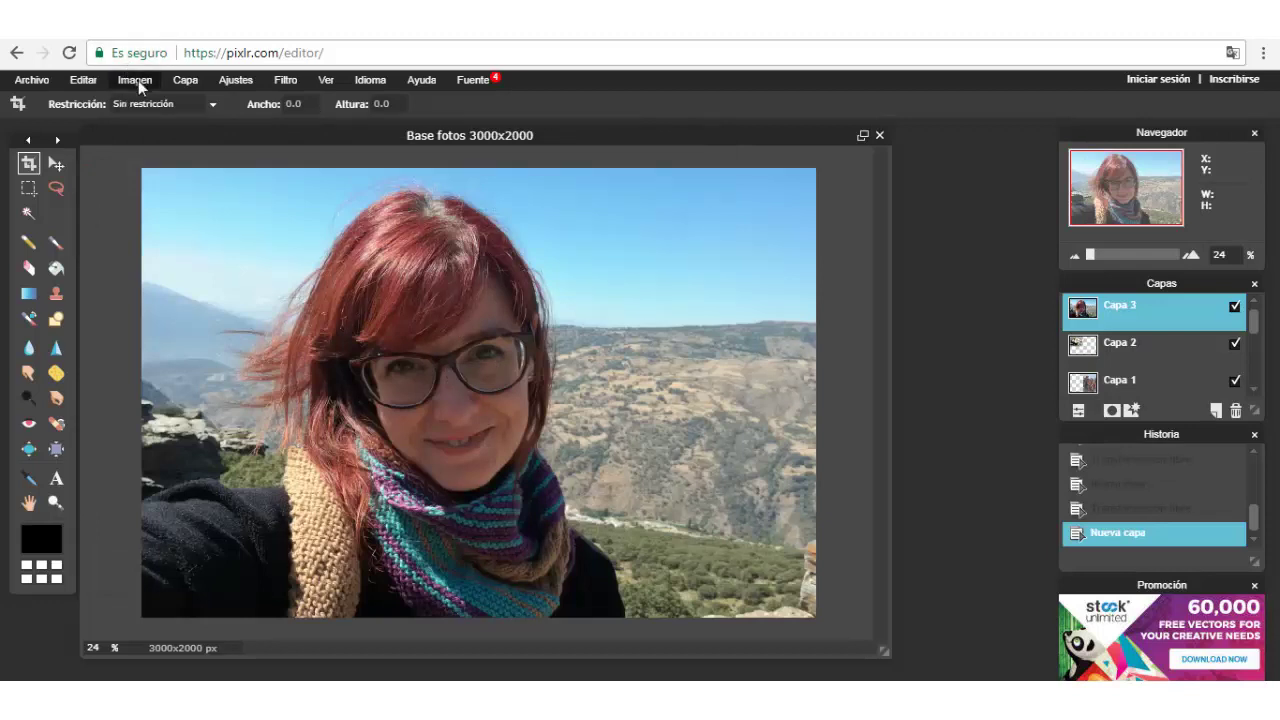
- Scale down the new portrait photo layer with free transform, fit it below the notebook photo, and apply the transform
click(138, 80)
mouse_move(95, 79)
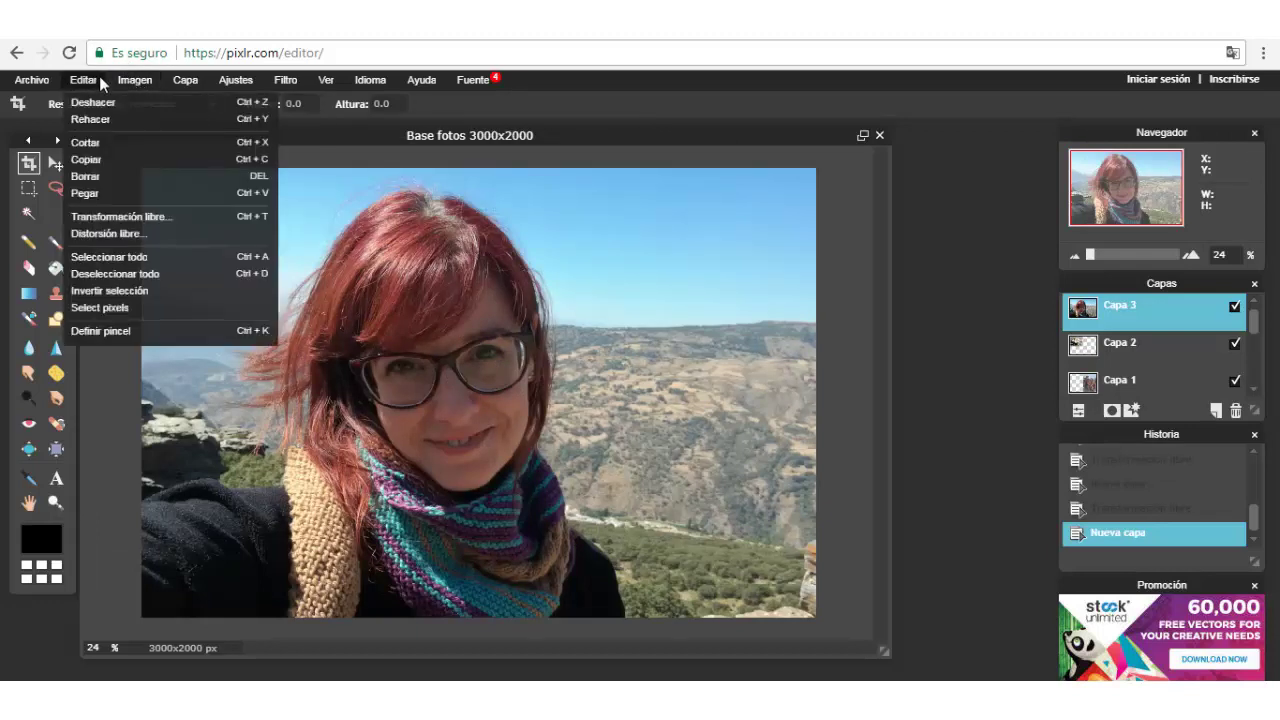
click(111, 218)
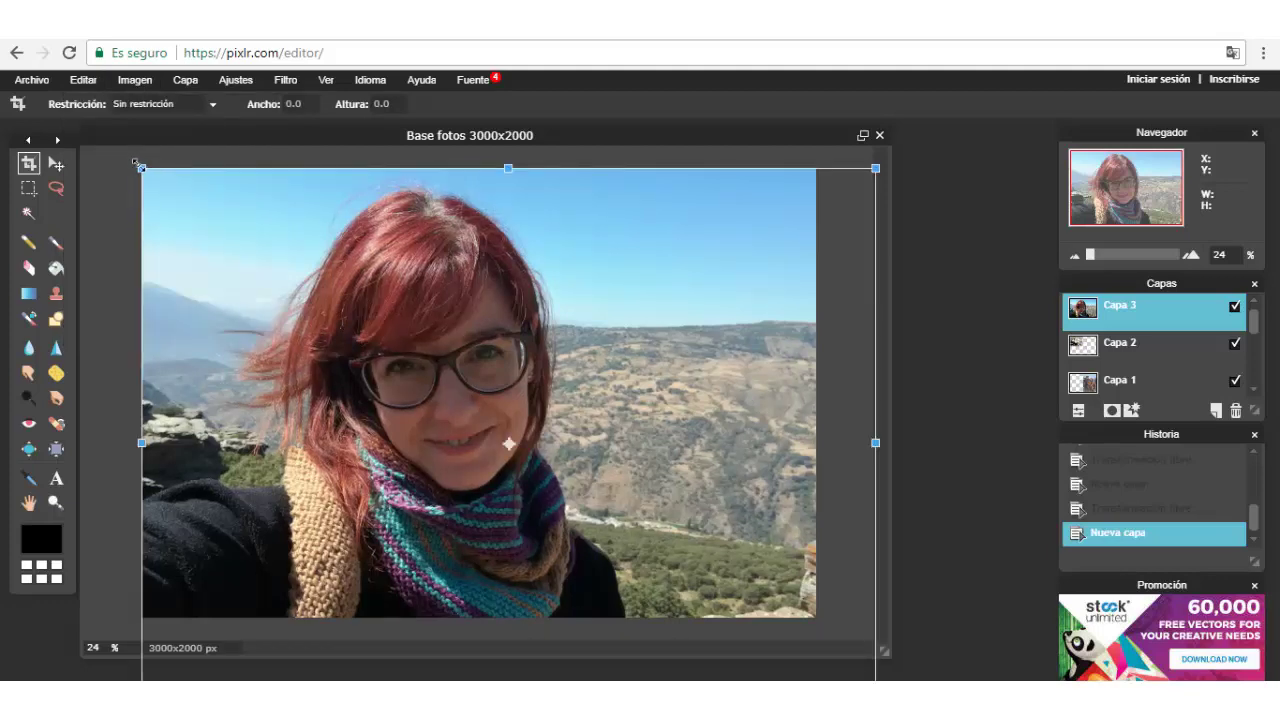
drag(136, 162, 338, 340)
drag(508, 413, 310, 479)
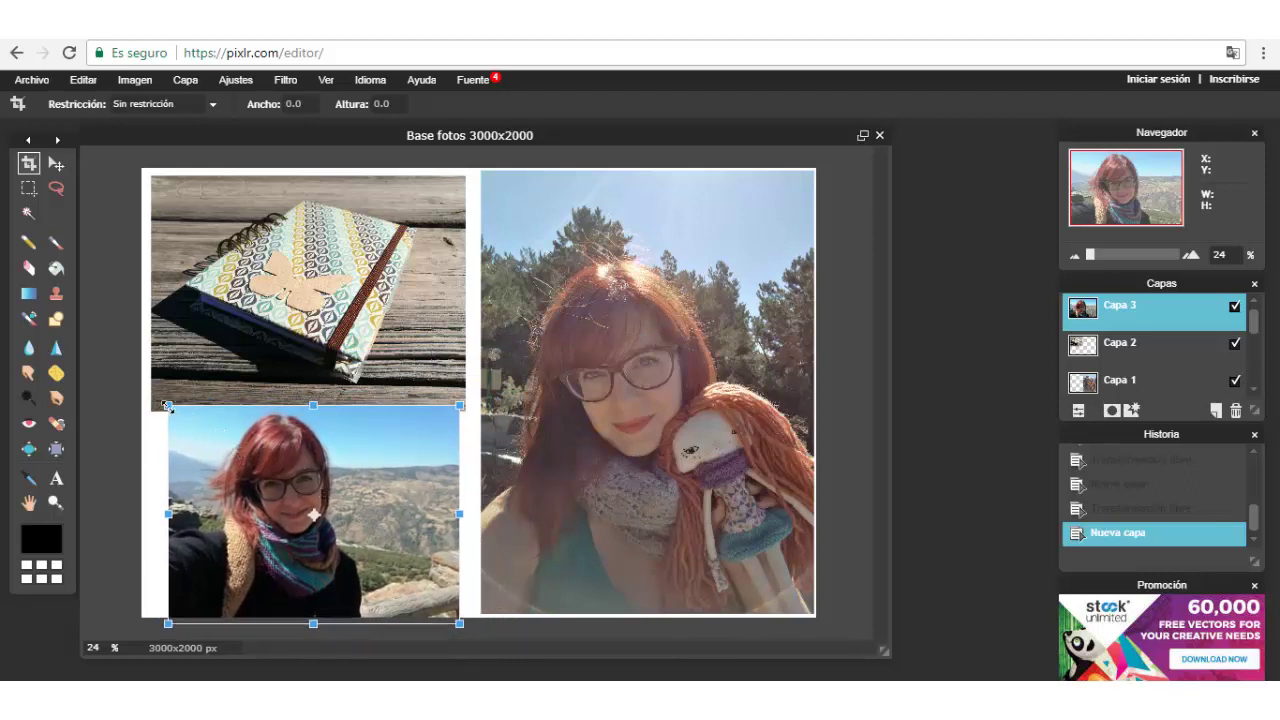
drag(167, 406, 181, 419)
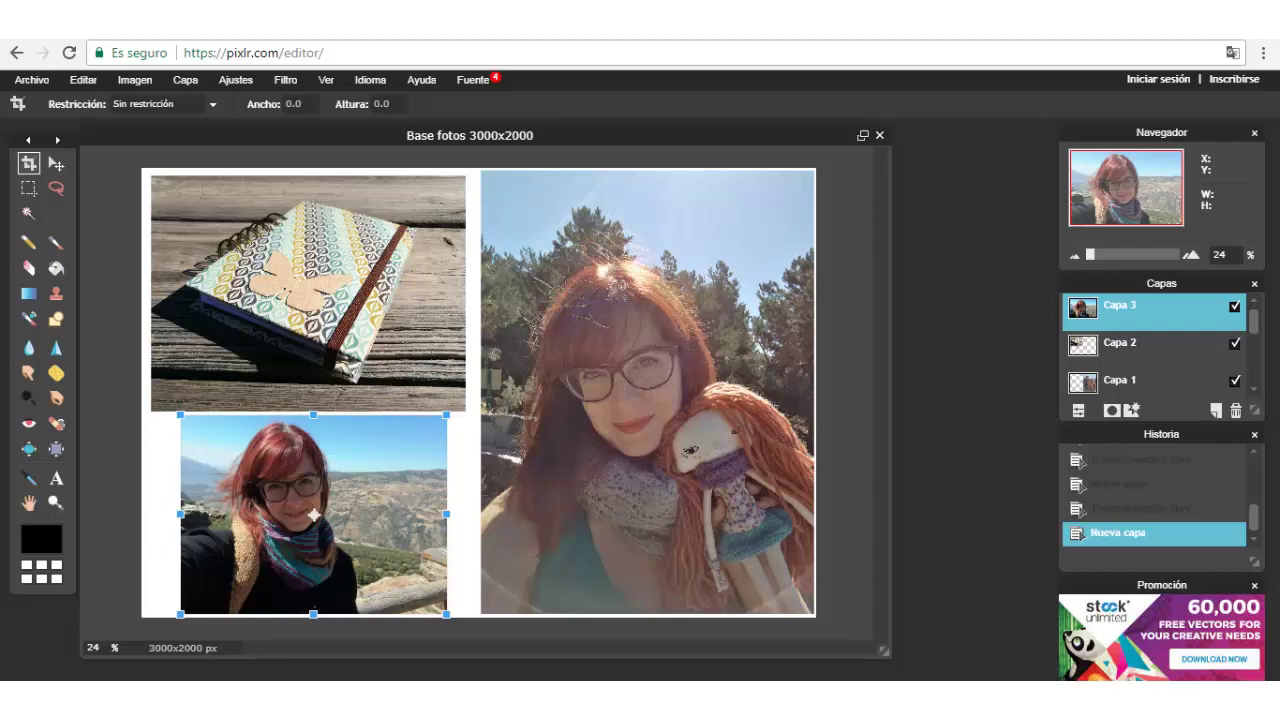
click(33, 81)
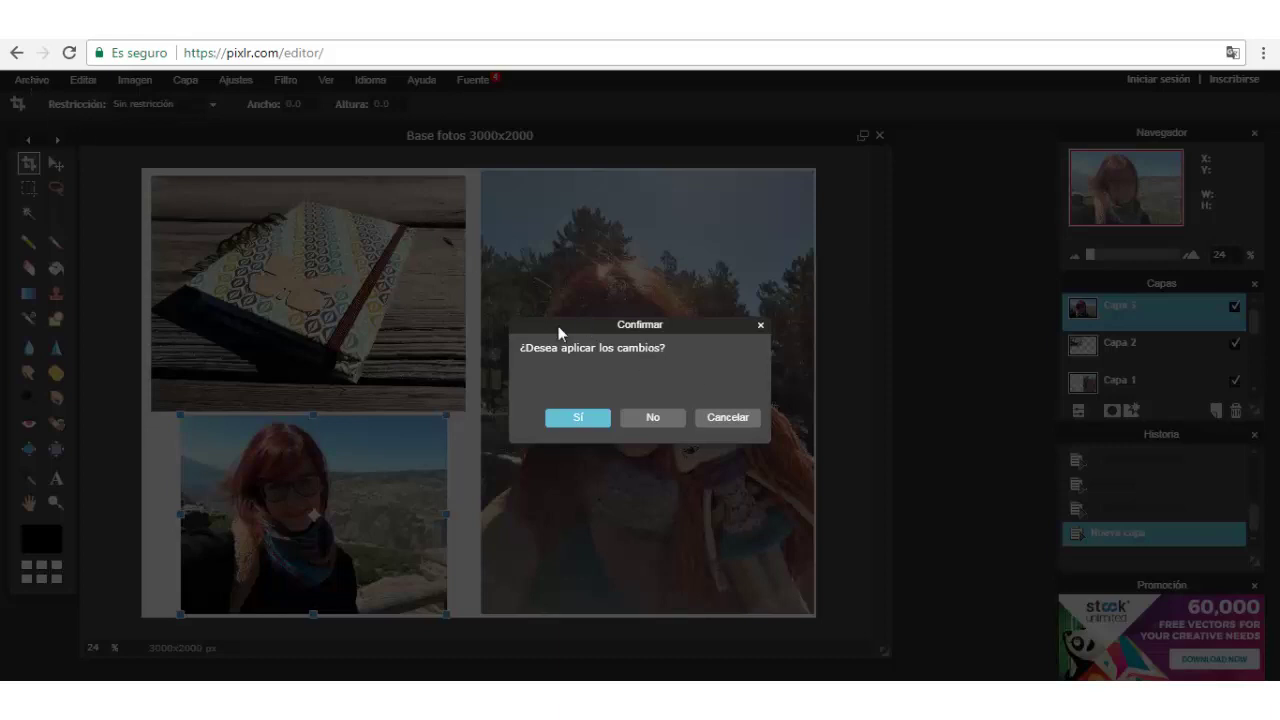
click(576, 418)
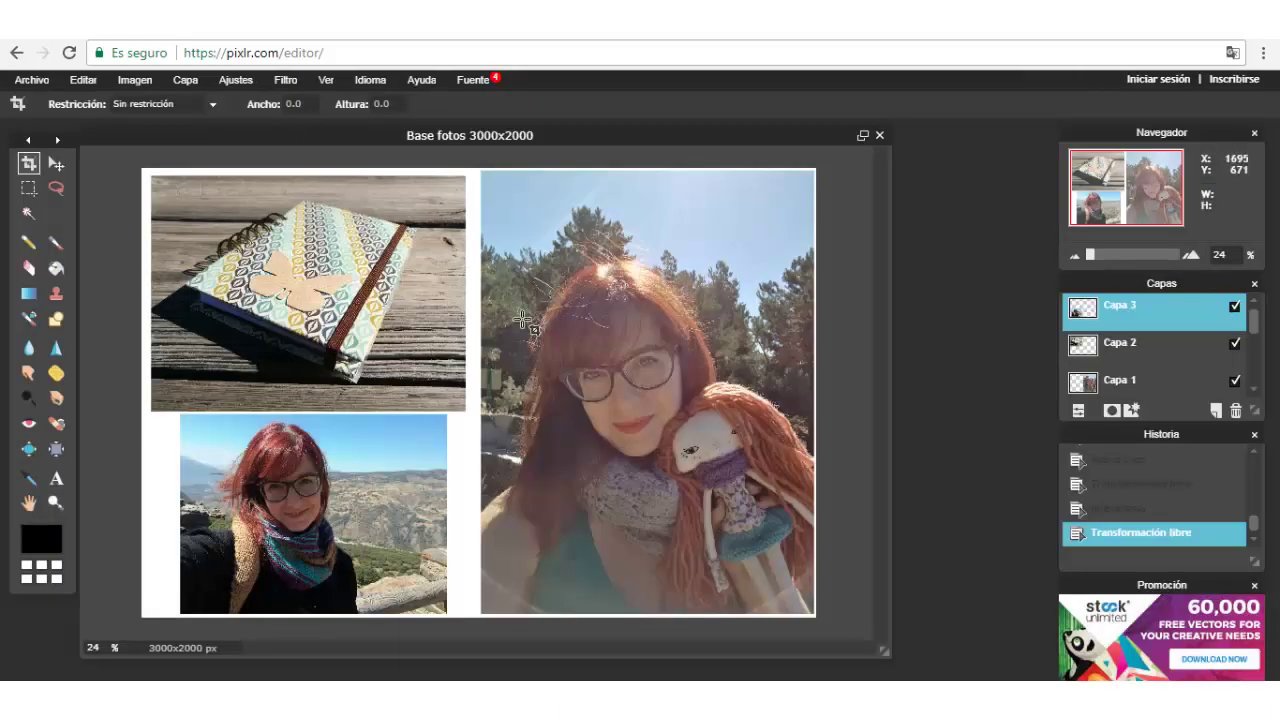
- Start saving the image to the computer, naming it "Fotos para imprimir 1" and setting the quality to 100
click(31, 82)
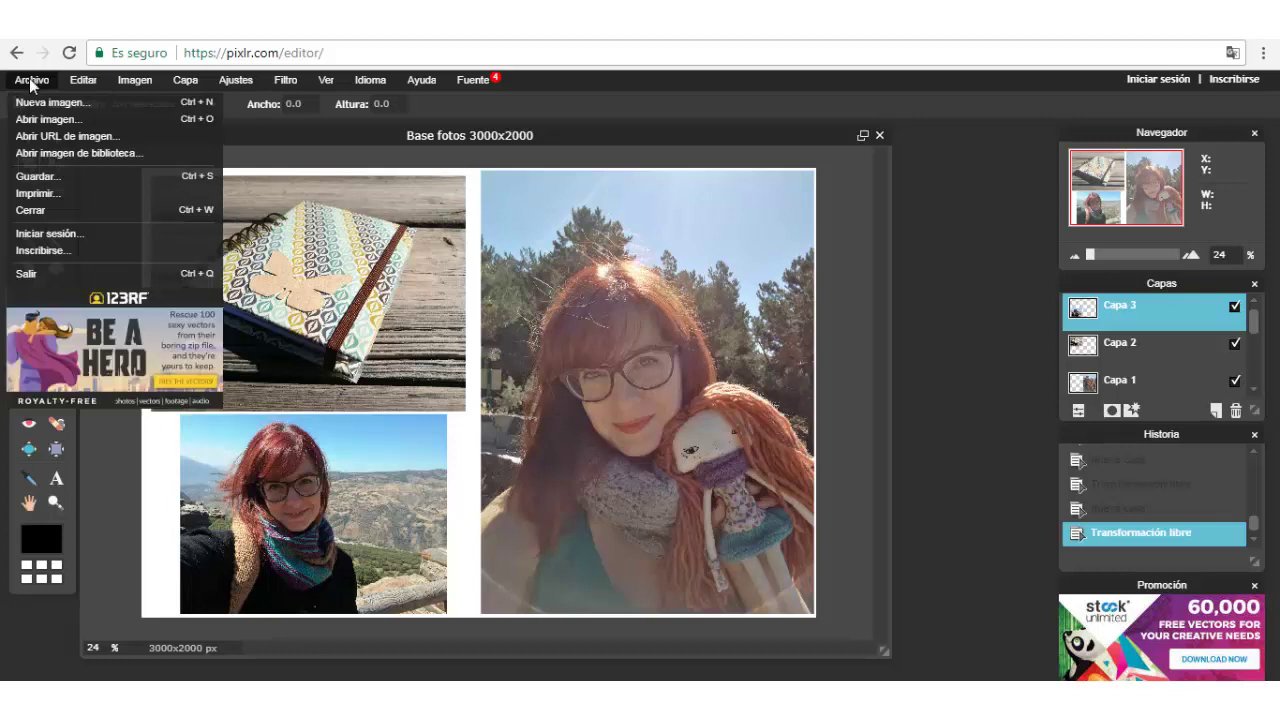
click(44, 180)
key(Return)
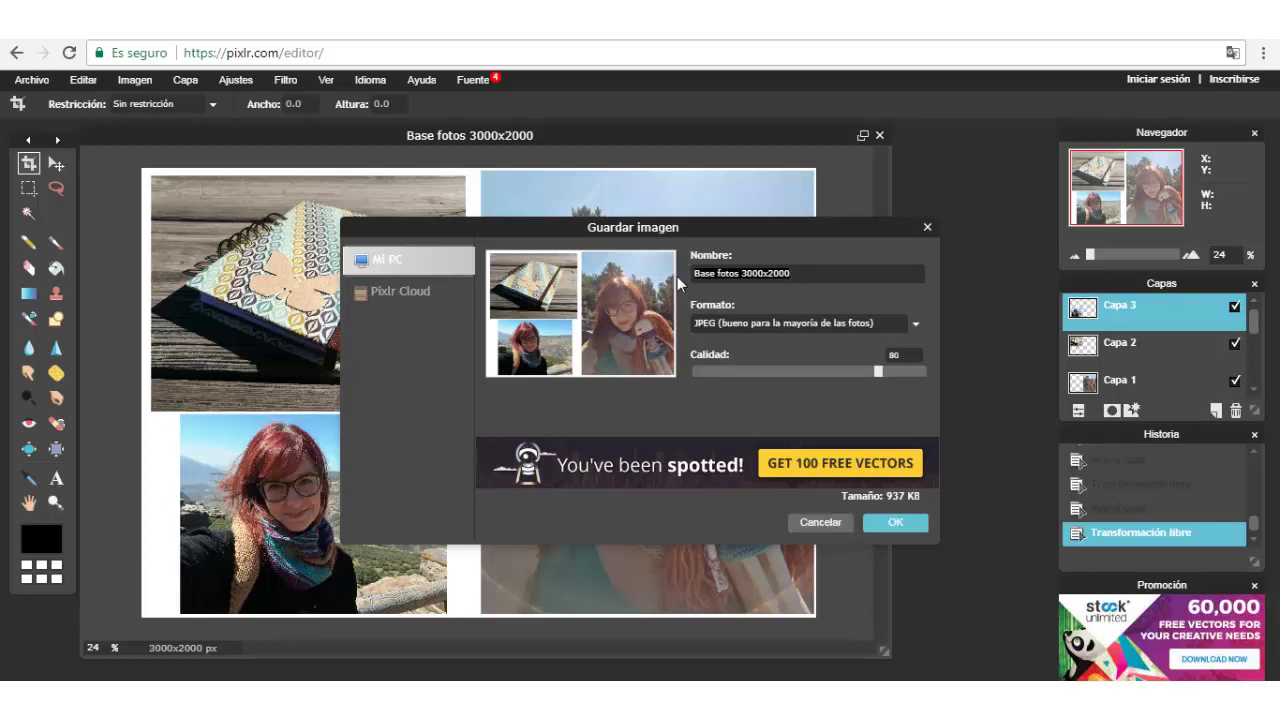
text(Fot)
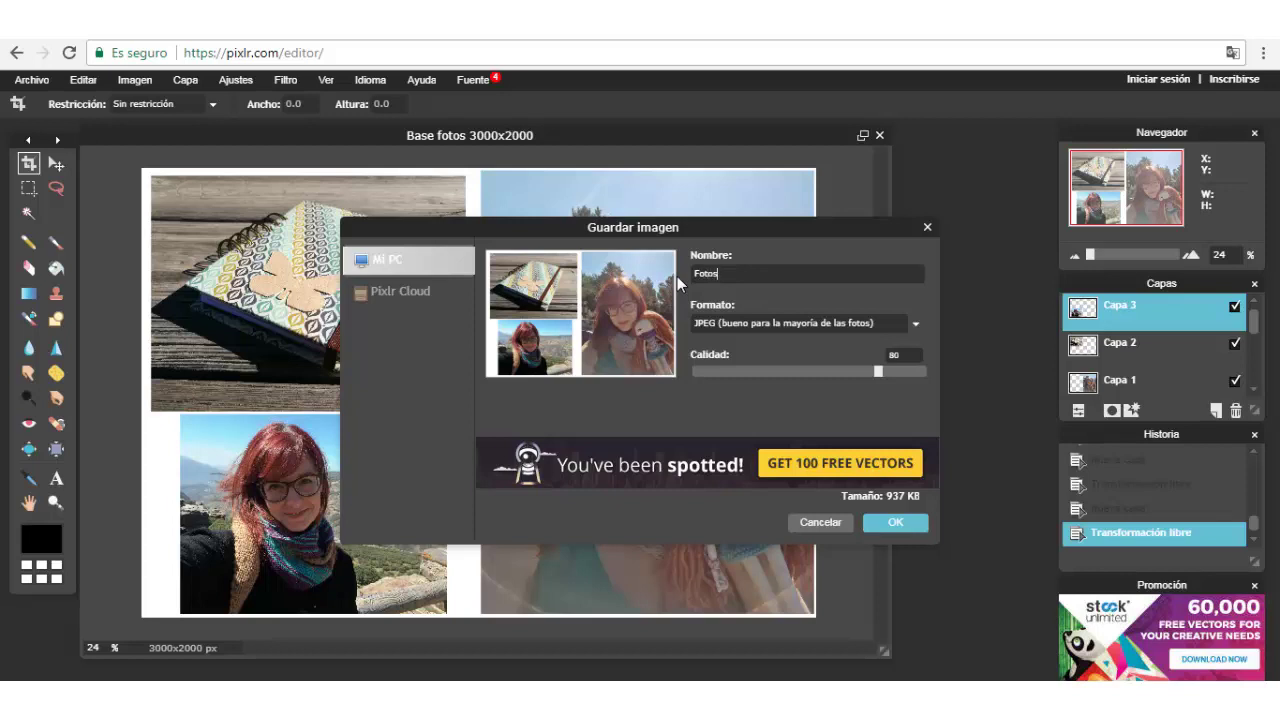
text(os para imprimir 1)
drag(878, 372, 939, 372)
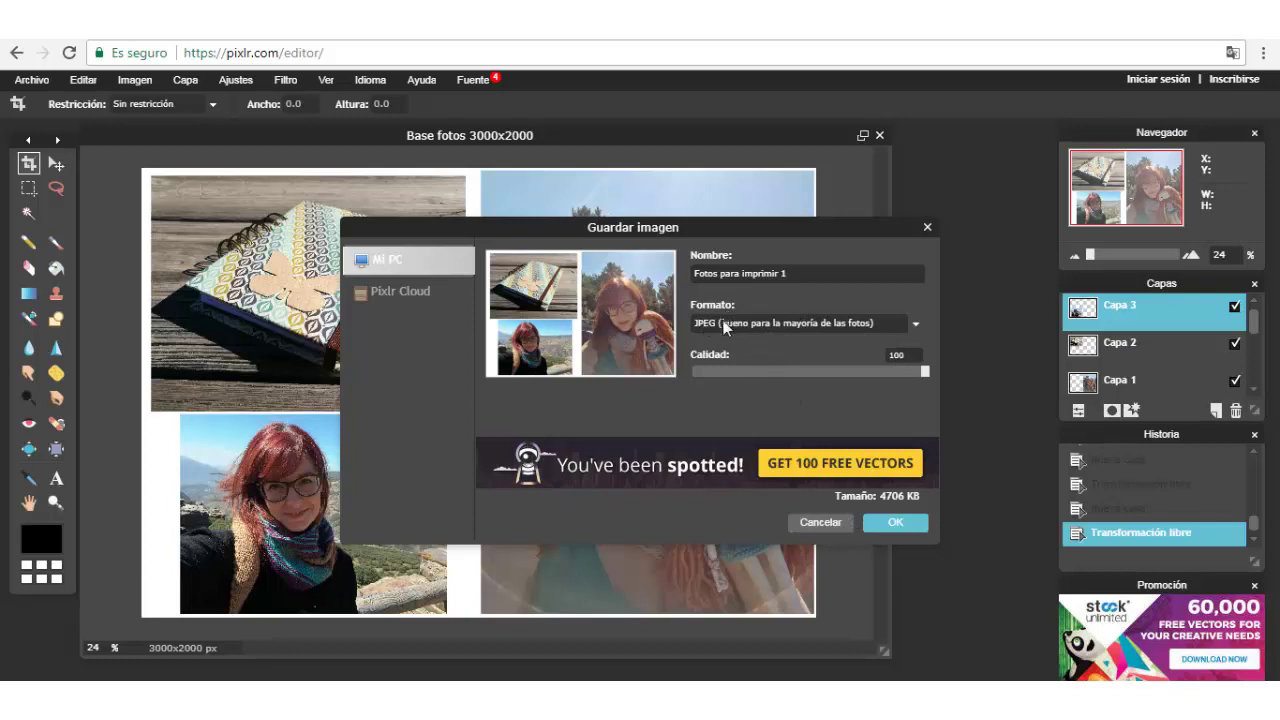
- Review the format choices, keep JPEG, and save the image file in the Fotos folder
click(916, 325)
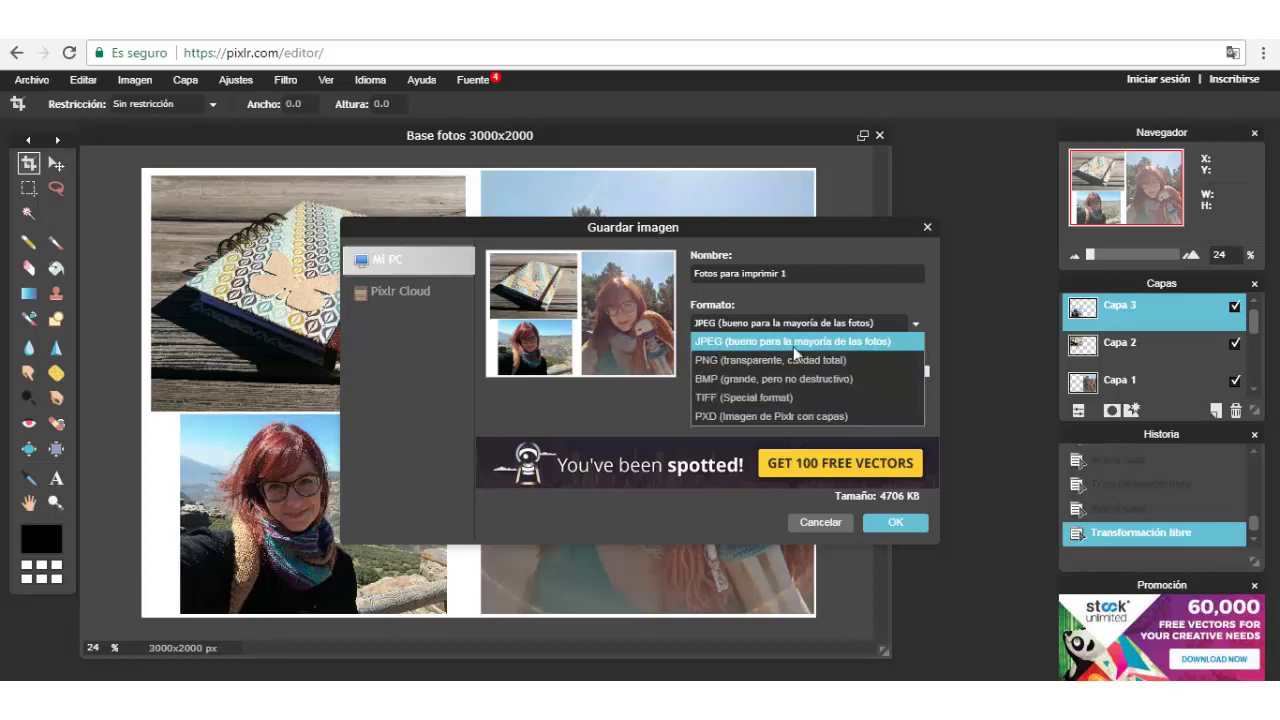
click(860, 325)
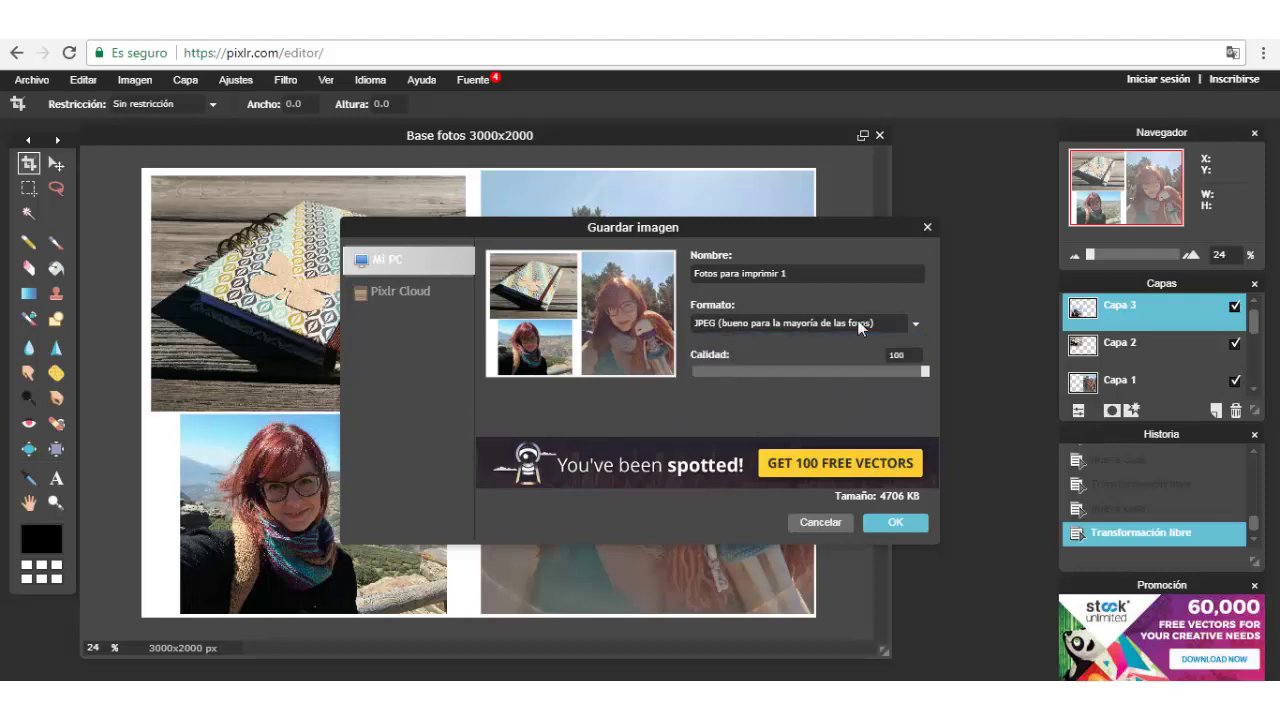
click(890, 524)
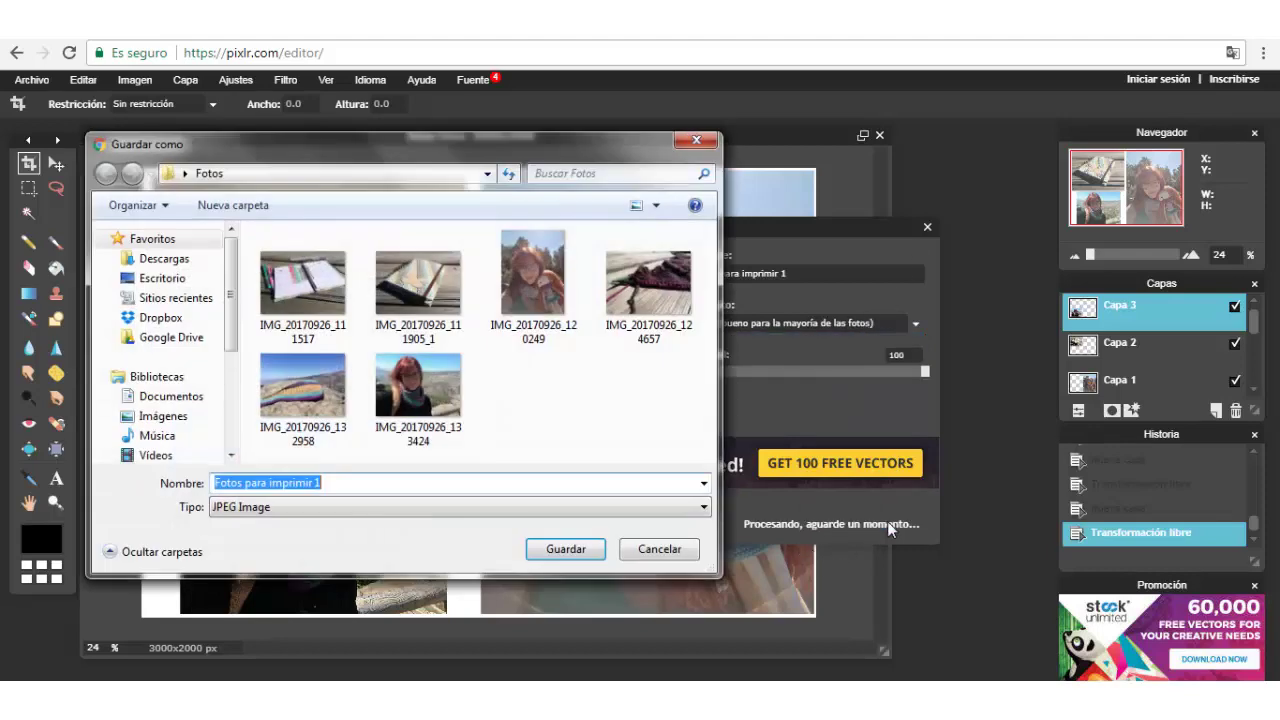
click(558, 550)
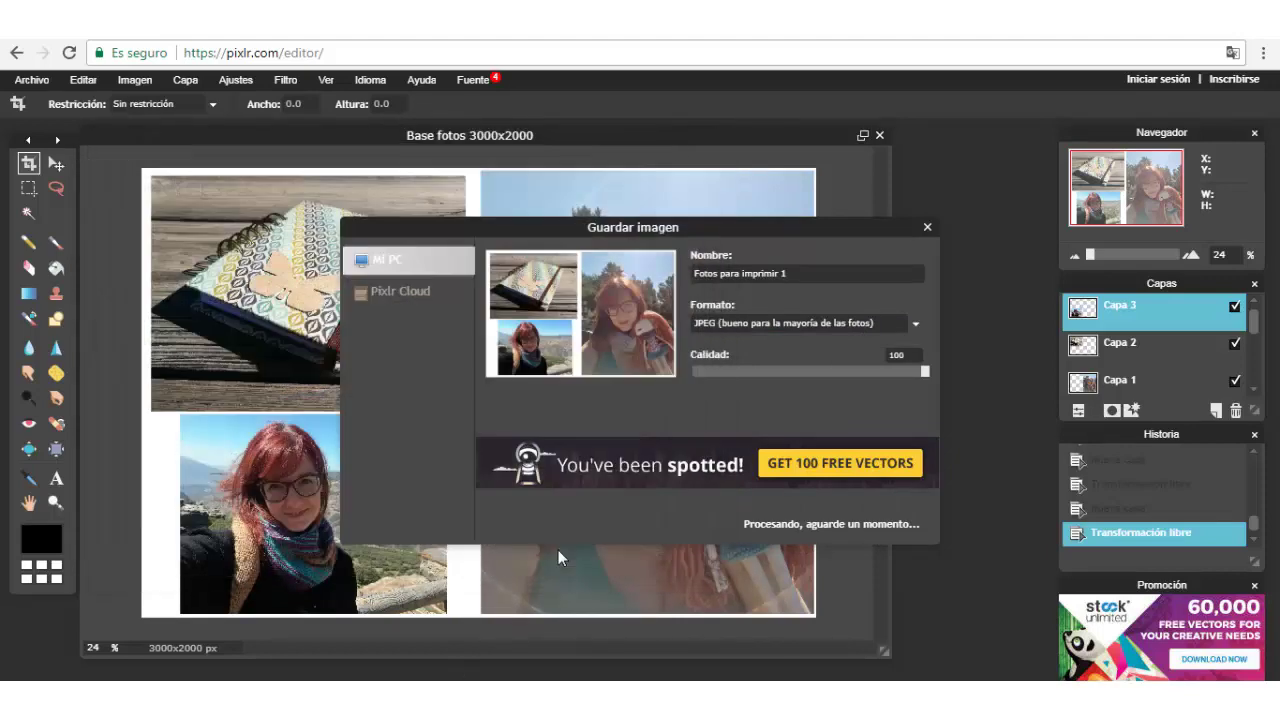